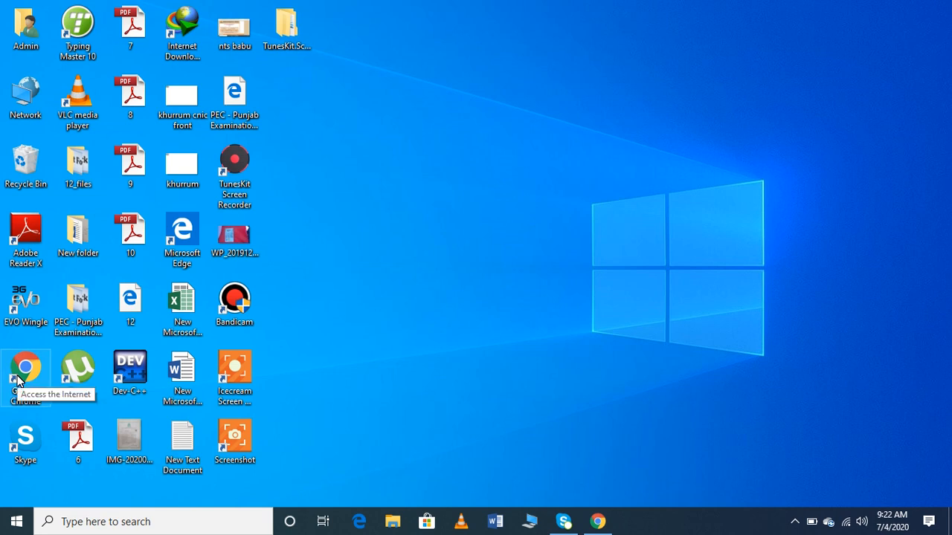
# Step: Switch to Chrome and open Google Classroom from the Google apps available in Gmail
pyautogui.click(19, 381)
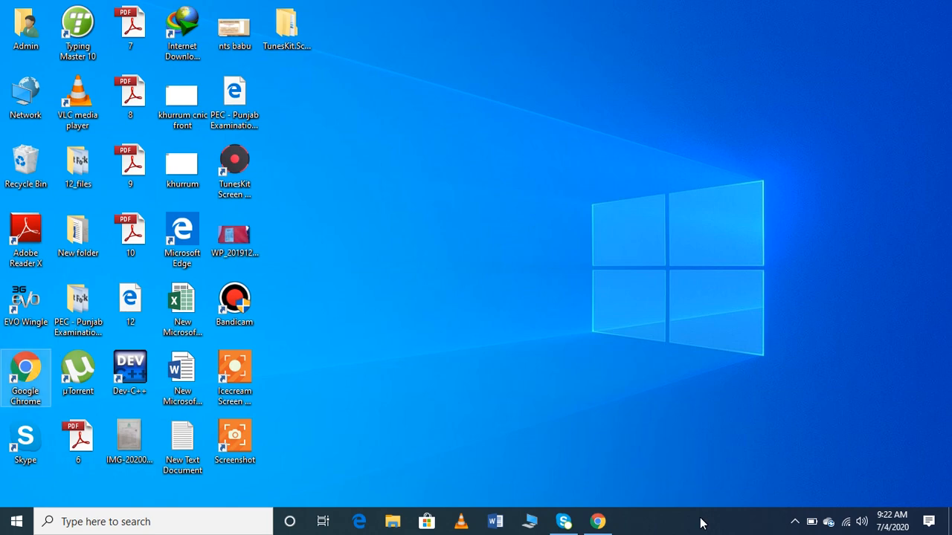
pyautogui.click(598, 528)
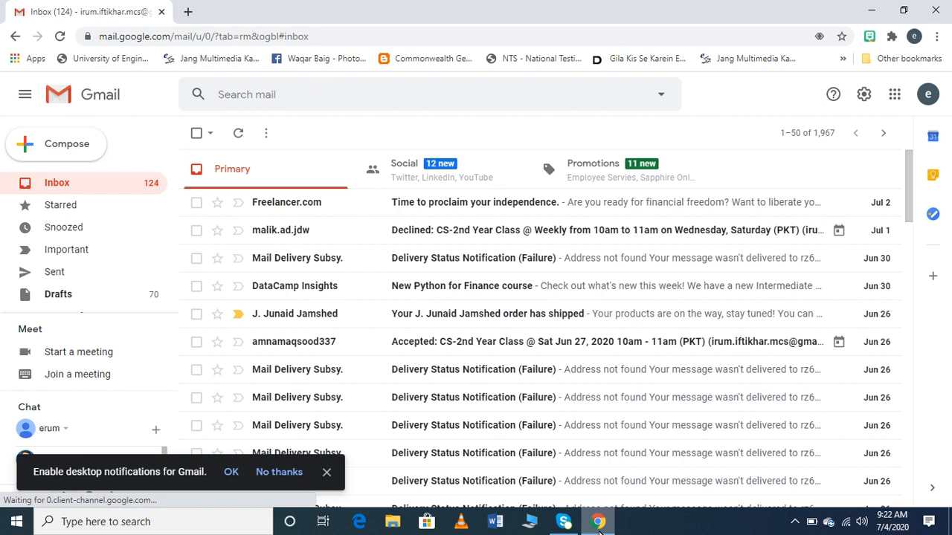
pyautogui.click(895, 98)
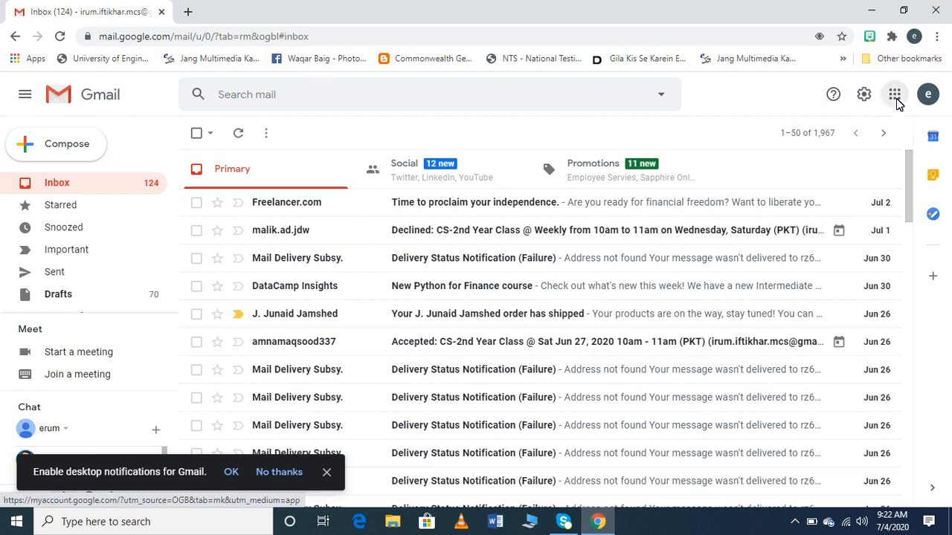
pyautogui.moveTo(937, 174); pyautogui.dragTo(935, 326)
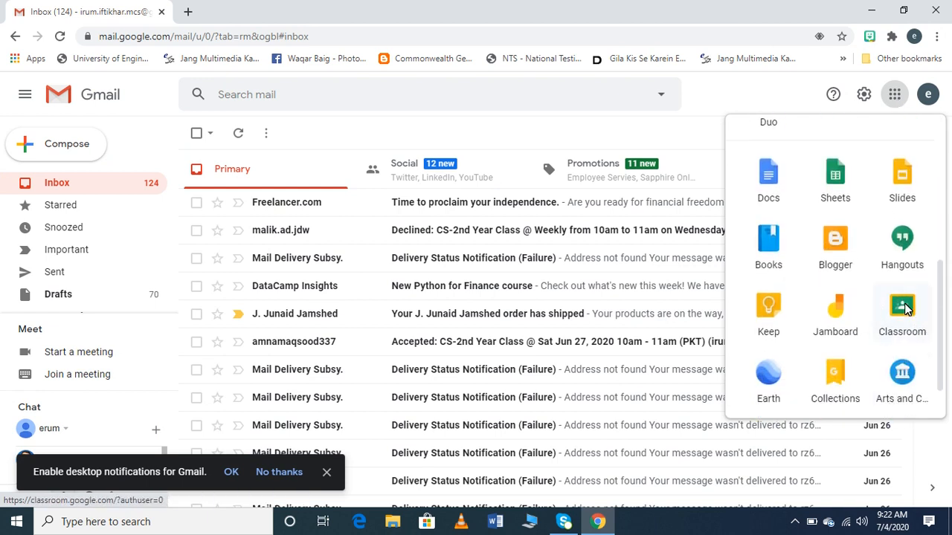
pyautogui.click(905, 308)
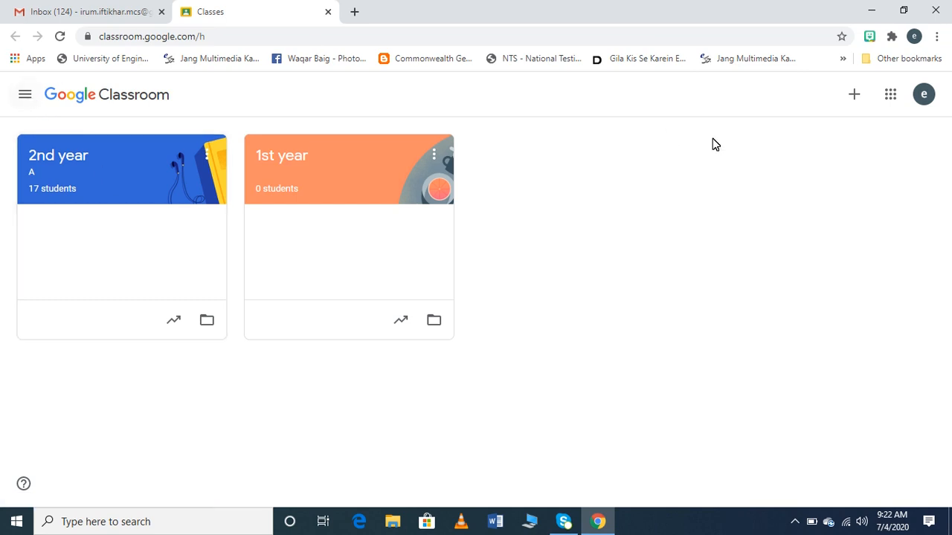
# Step: View the class code form for joining a class and dismiss it without joining
pyautogui.click(854, 98)
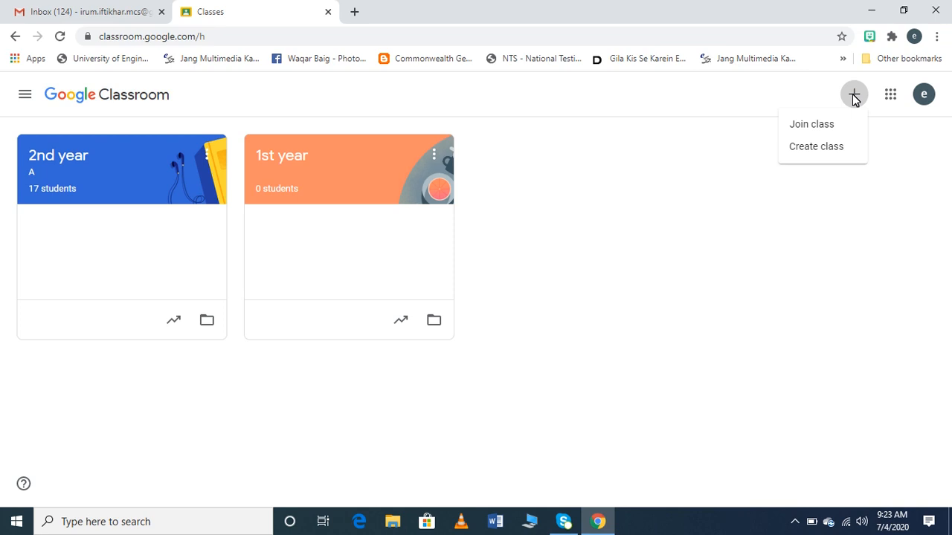
pyautogui.click(823, 124)
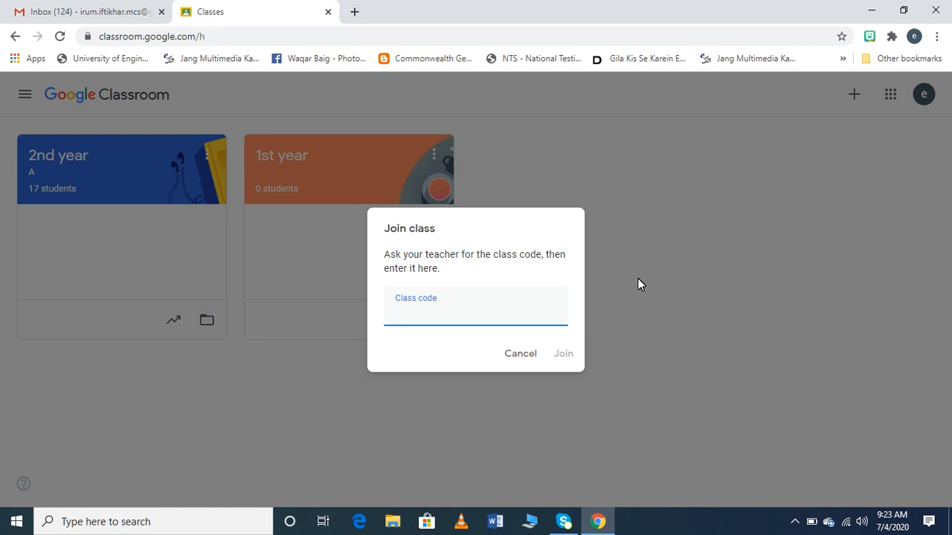
pyautogui.click(520, 354)
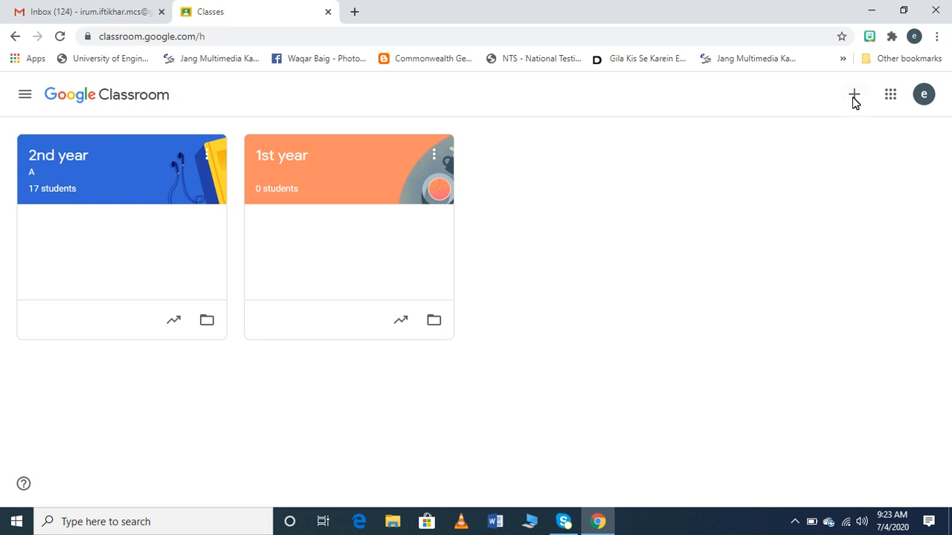
# Step: Begin creating a class and accept the notice about using Classroom at a school with students
pyautogui.click(854, 99)
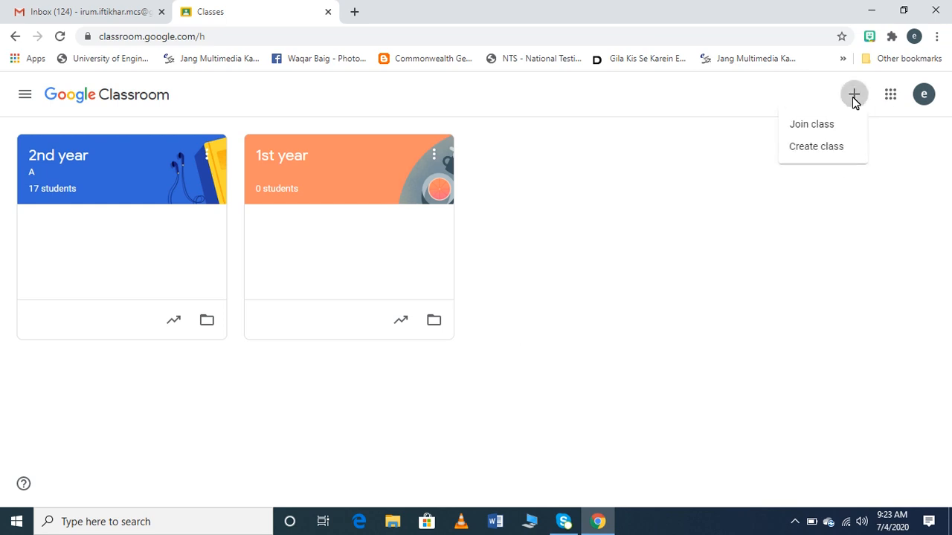
pyautogui.click(831, 147)
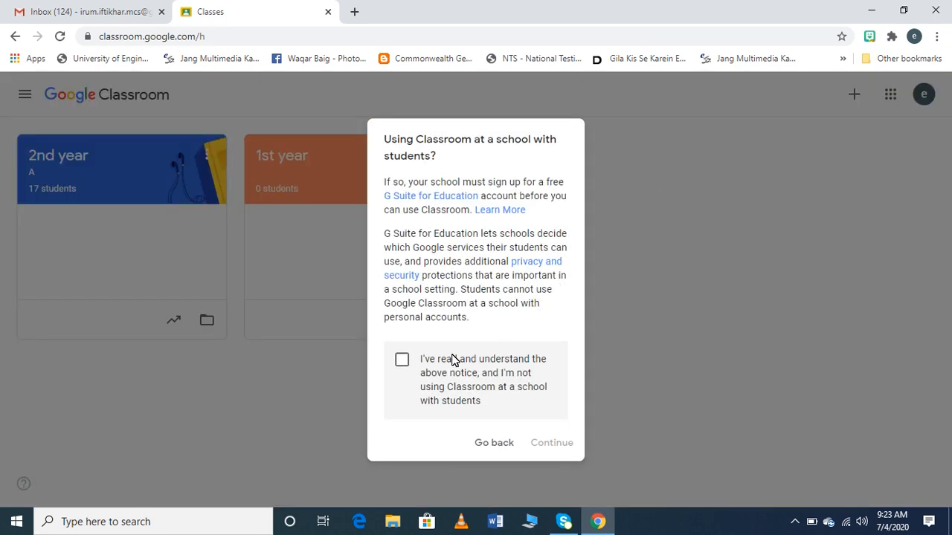
pyautogui.click(401, 360)
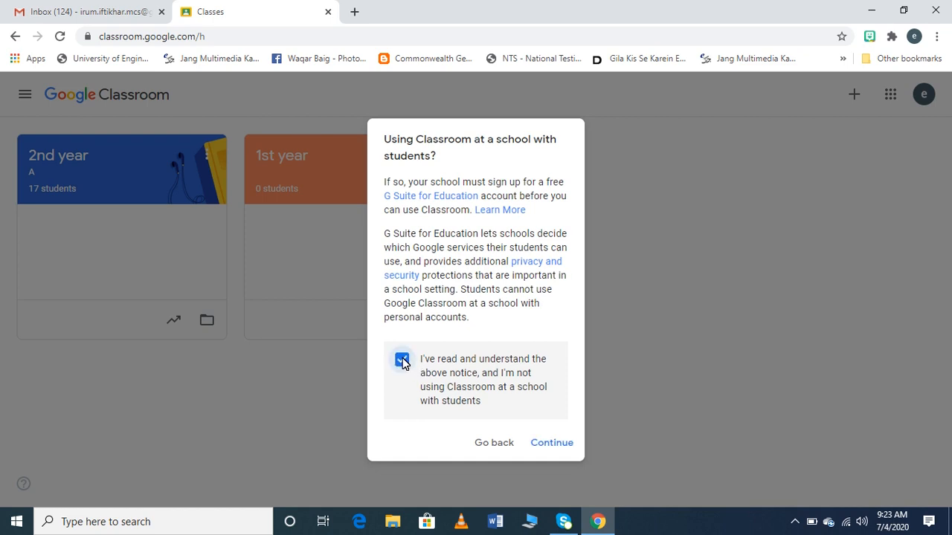
pyautogui.click(552, 444)
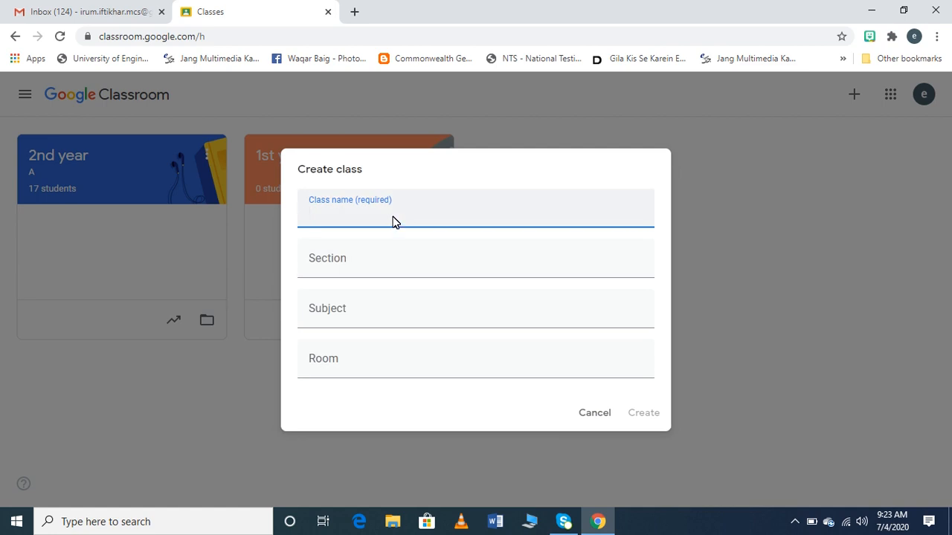
# Step: Name the new class "4th year" and set its section to A, dismissing the disabled-extension notice
pyautogui.write('4th year')
pyautogui.click(364, 270)
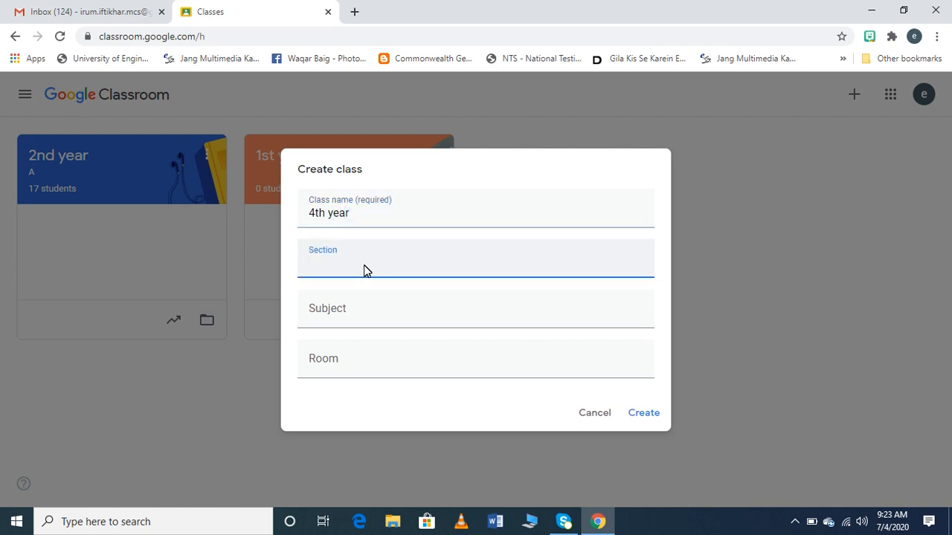
pyautogui.write('a')
pyautogui.press('BackSpace')
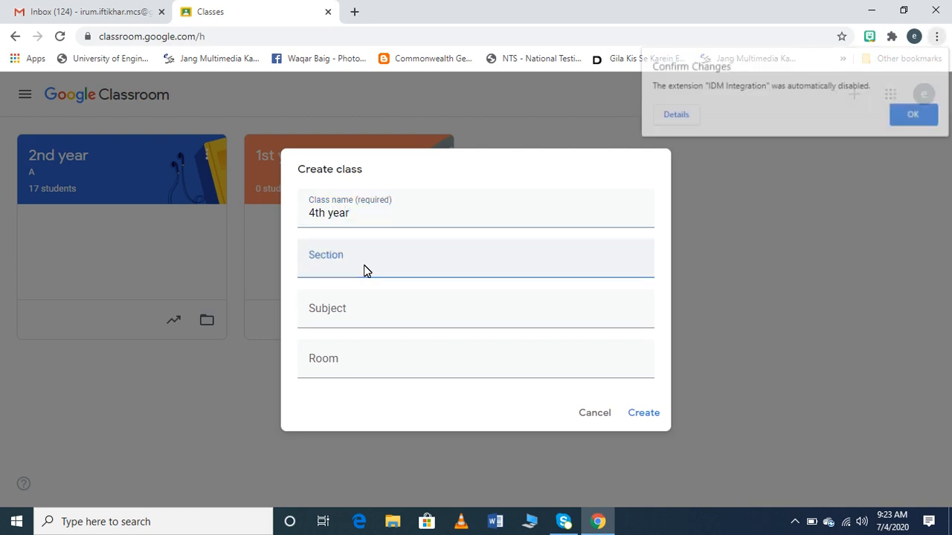
pyautogui.click(915, 116)
pyautogui.click(500, 268)
pyautogui.write('A')
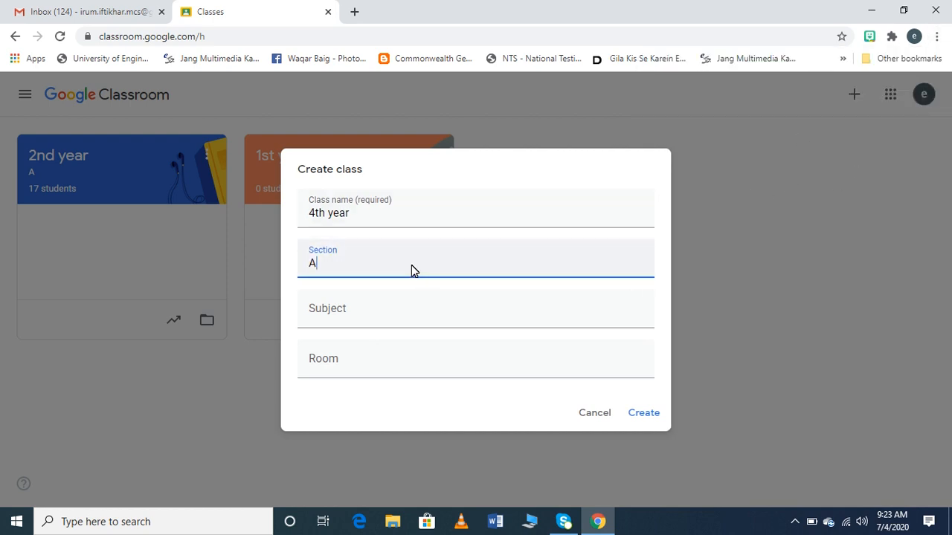
# Step: Set the subject to Computer Science and the room to Computer Lab, and create the class
pyautogui.click(383, 308)
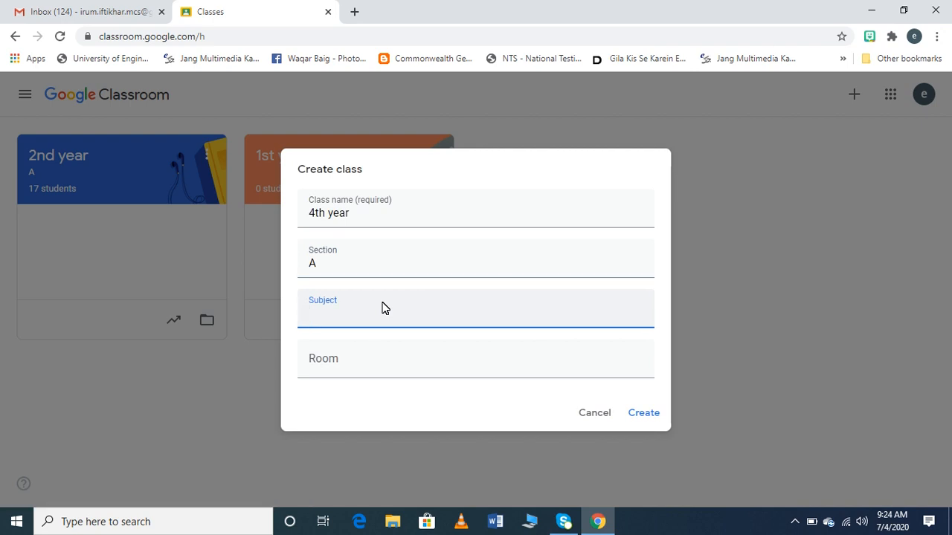
pyautogui.write('Compu')
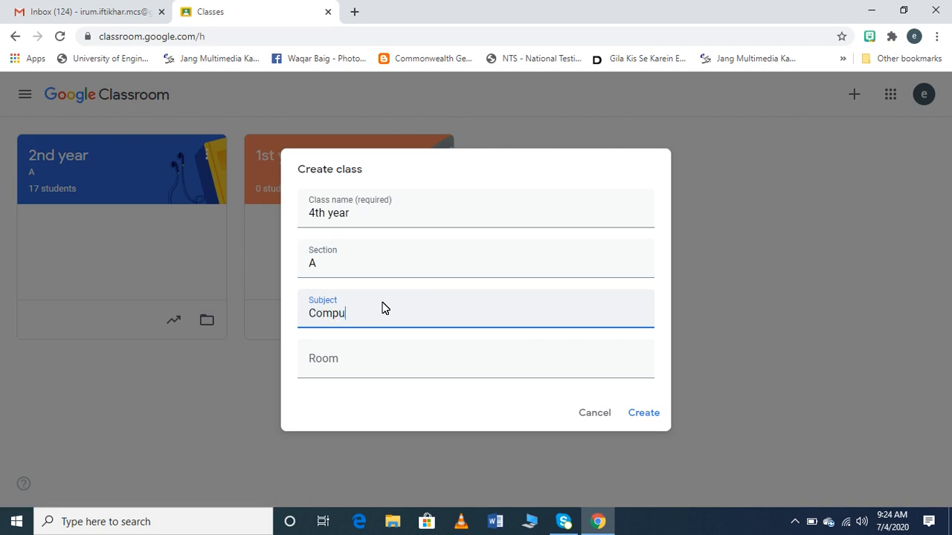
pyautogui.write('ter Science')
pyautogui.click(374, 362)
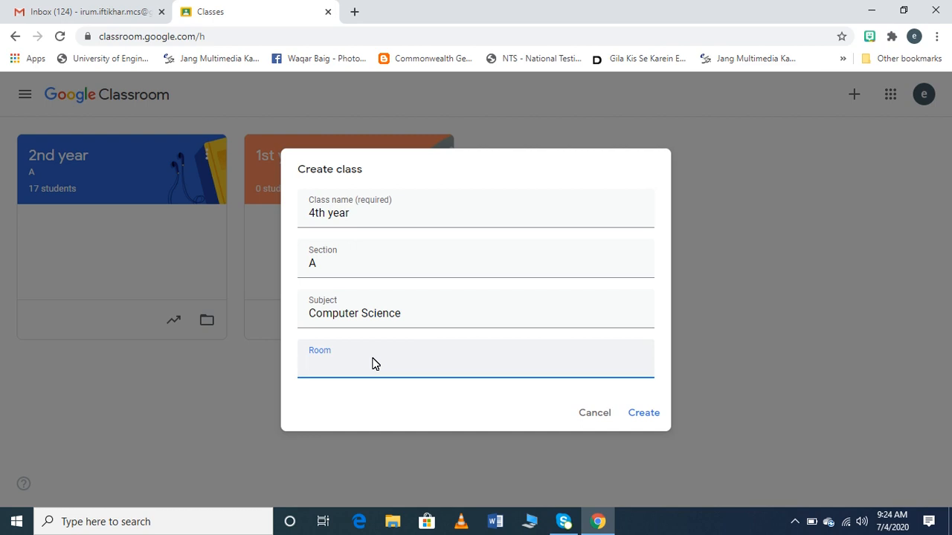
pyautogui.write('CompUter')
pyautogui.press('BackSpace')
pyautogui.press('BackSpace')
pyautogui.press('BackSpace')
pyautogui.press('BackSpace')
pyautogui.write('uter Lab')
pyautogui.click(648, 417)
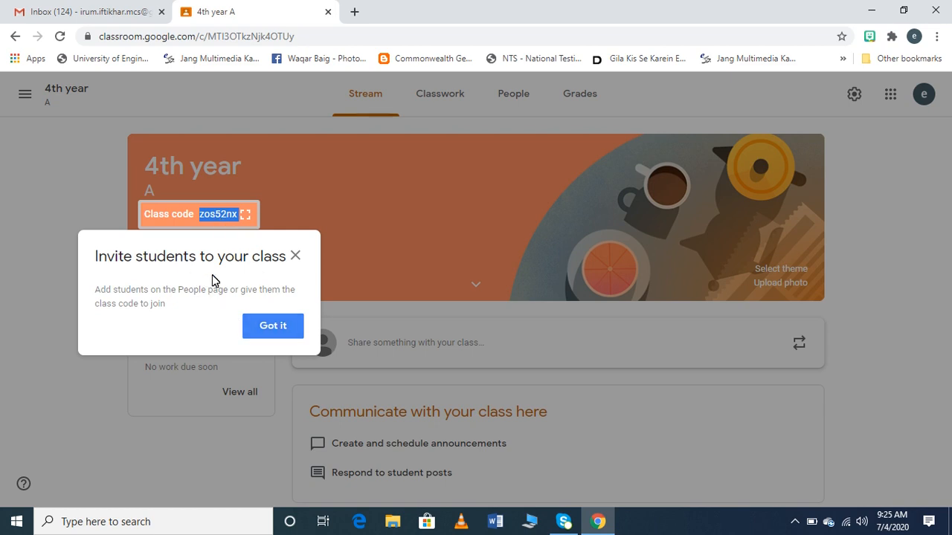
# Step: Dismiss the student invitation tip and check the expanded class details in the 4th year banner
pyautogui.click(273, 327)
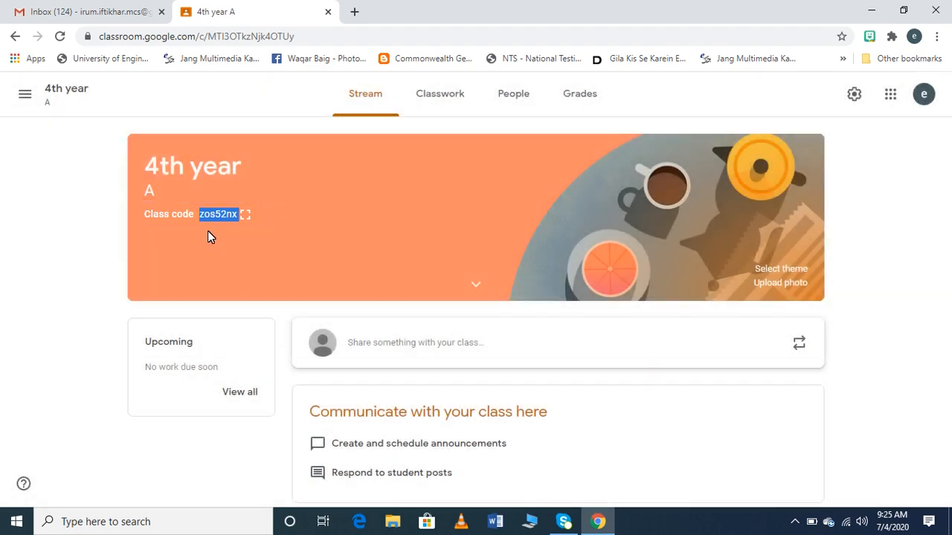
pyautogui.click(449, 184)
pyautogui.click(476, 287)
pyautogui.click(476, 287)
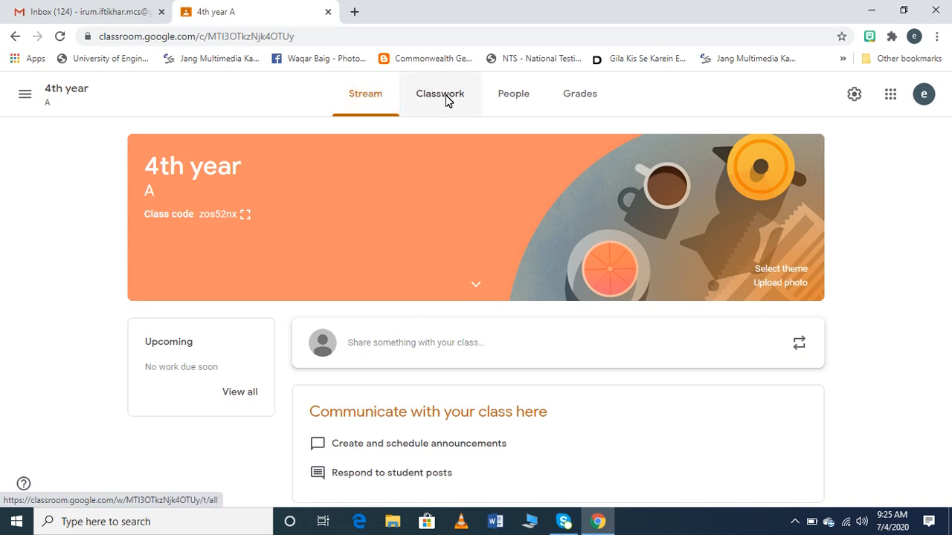
# Step: Examine the forms for inviting teachers and students to the 4th year class, cancelling each one
pyautogui.click(519, 98)
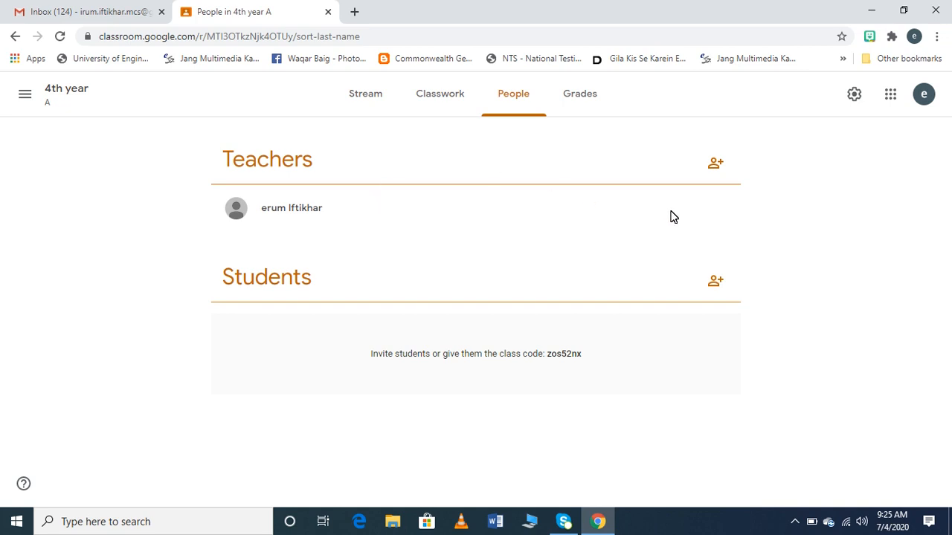
pyautogui.click(714, 165)
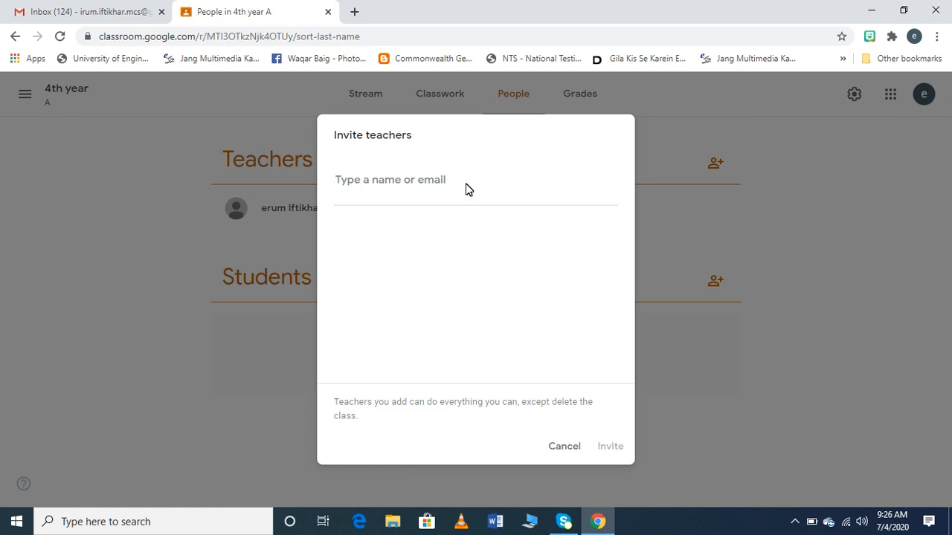
pyautogui.click(565, 446)
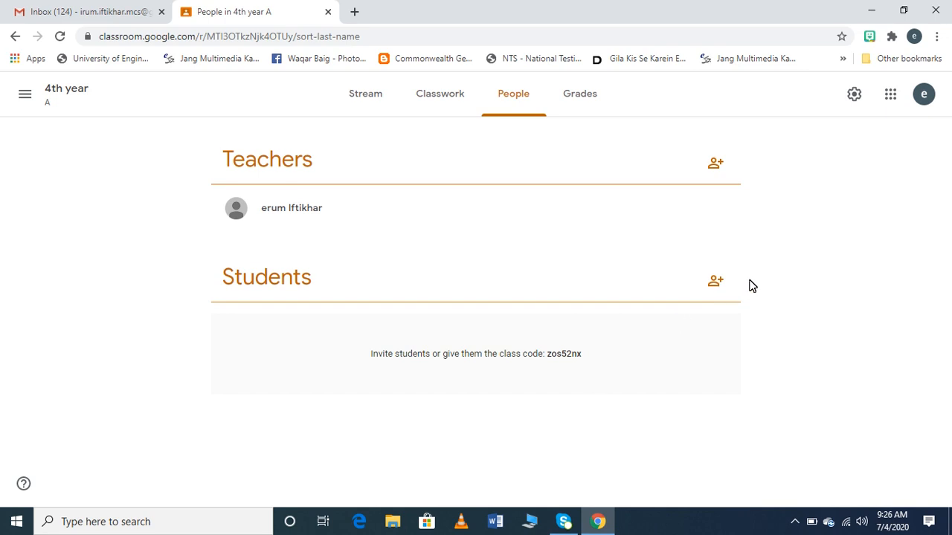
pyautogui.click(717, 282)
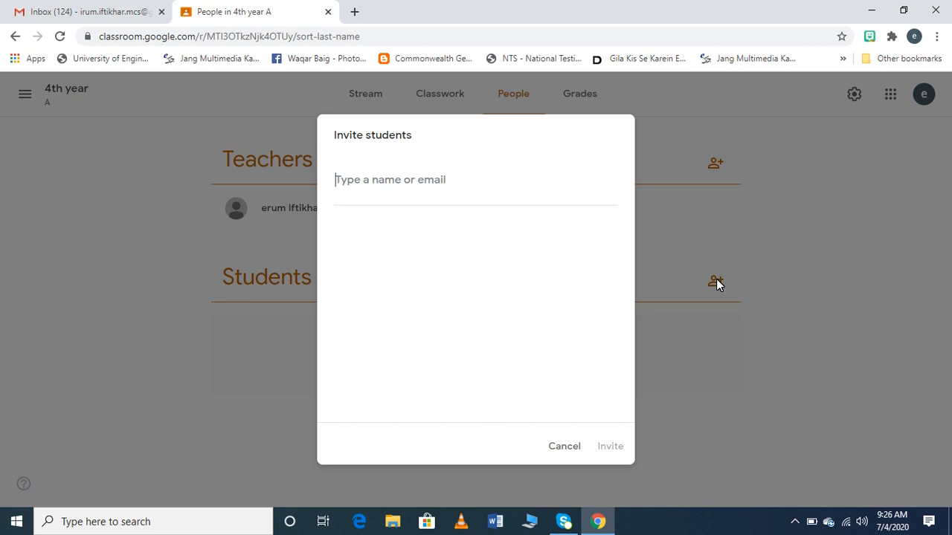
pyautogui.click(568, 444)
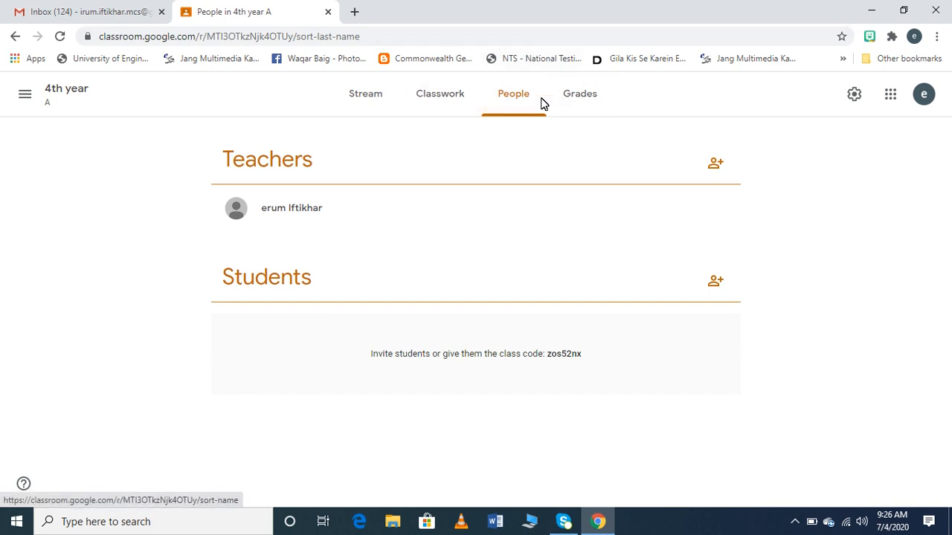
# Step: Start a new classwork material and examine its title, description and attachment options
pyautogui.click(442, 100)
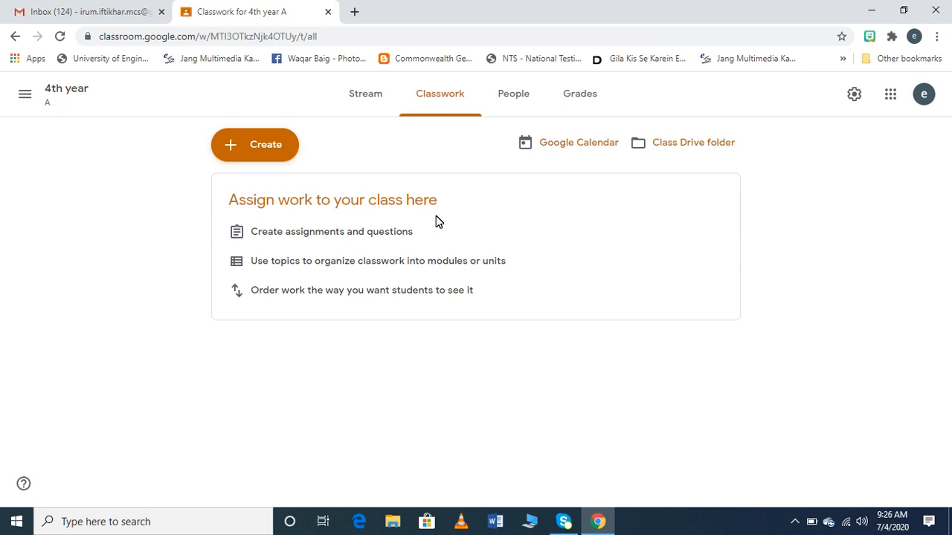
pyautogui.click(262, 145)
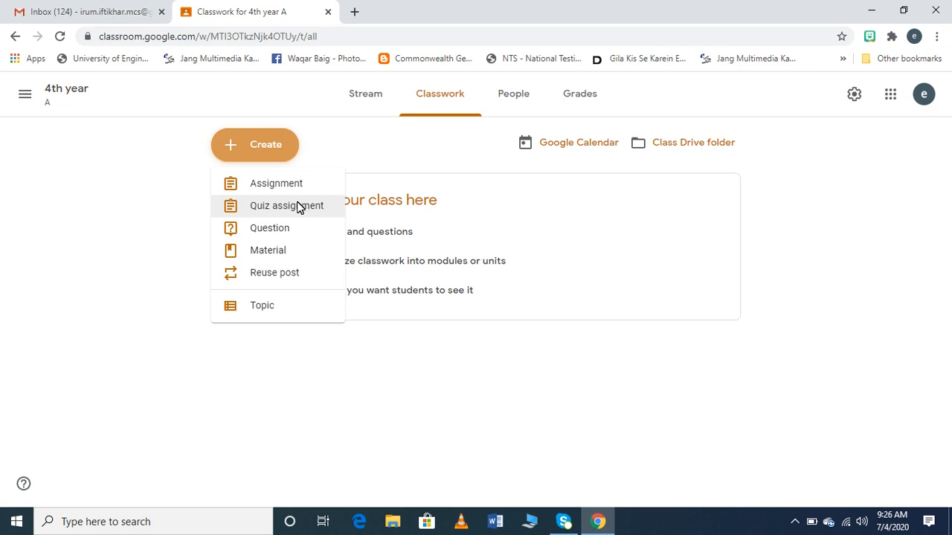
pyautogui.click(276, 253)
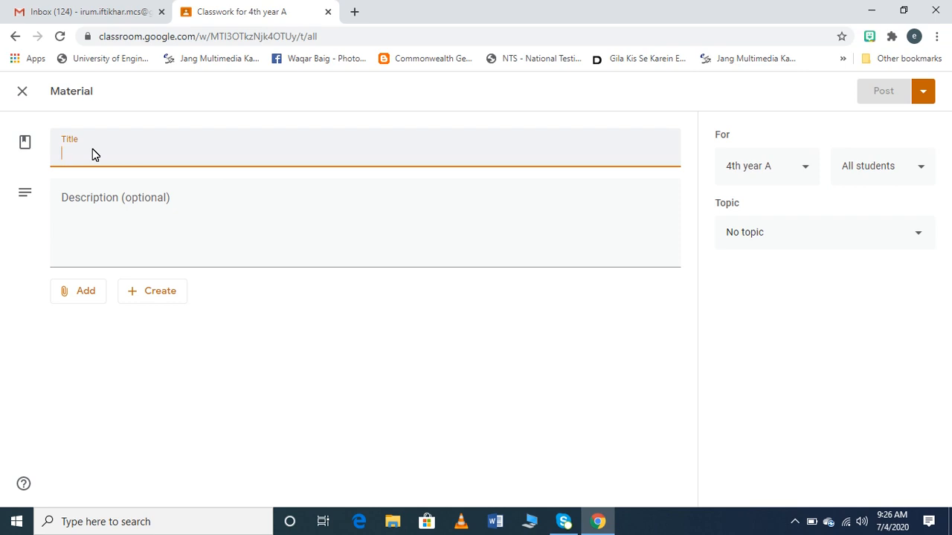
pyautogui.click(111, 215)
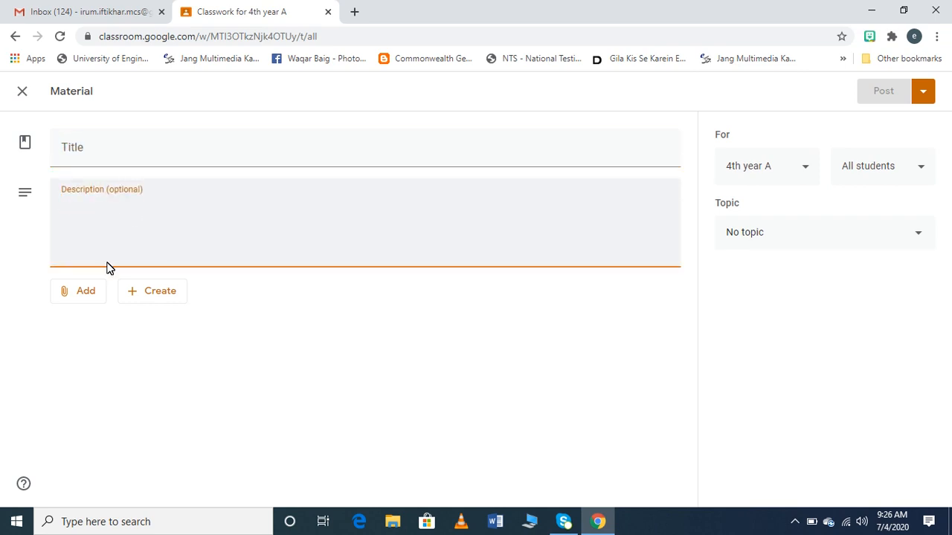
pyautogui.click(94, 293)
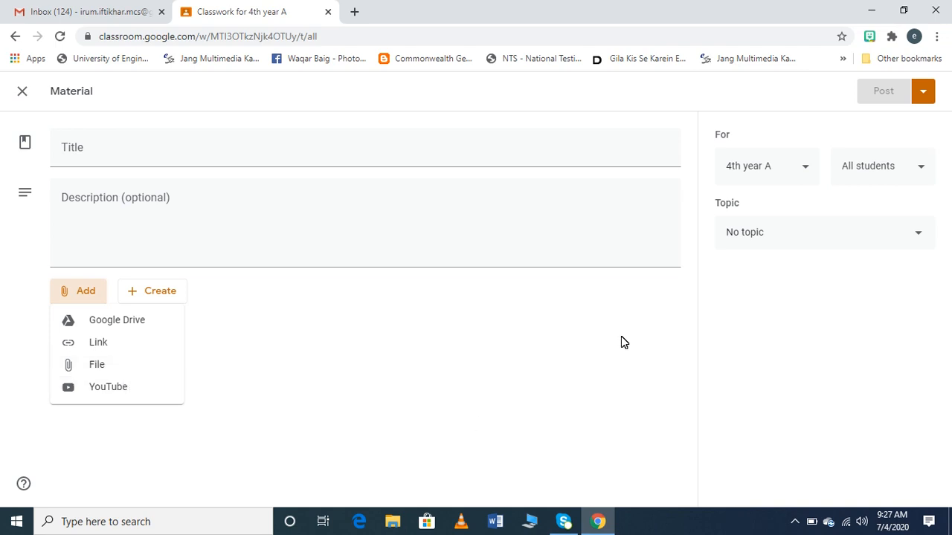
# Step: Check which classes and students the material can be assigned to, keeping the current selections
pyautogui.click(810, 165)
pyautogui.click(809, 165)
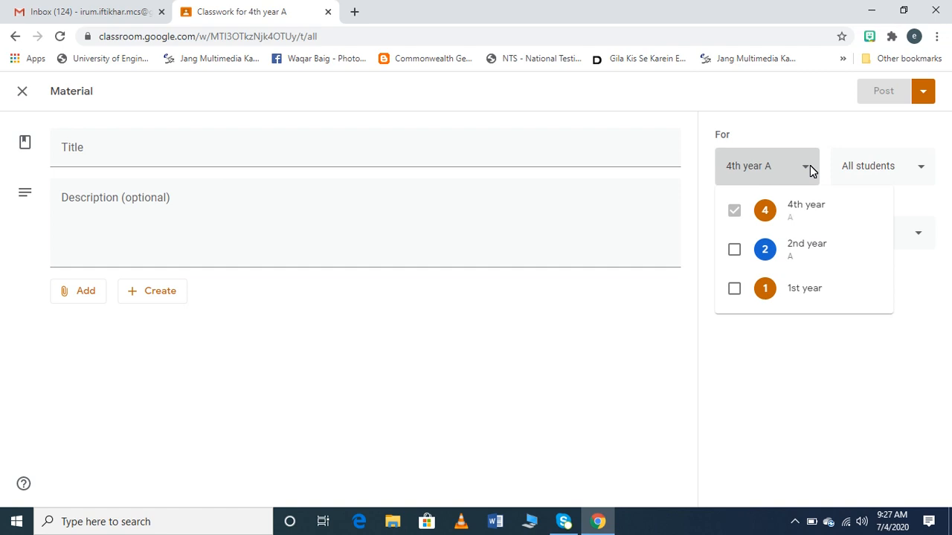
pyautogui.click(809, 171)
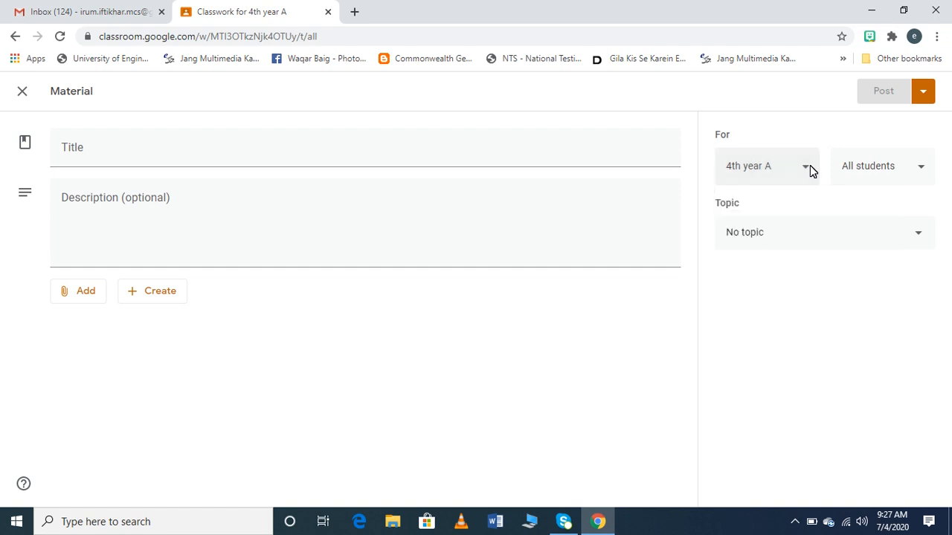
pyautogui.click(922, 168)
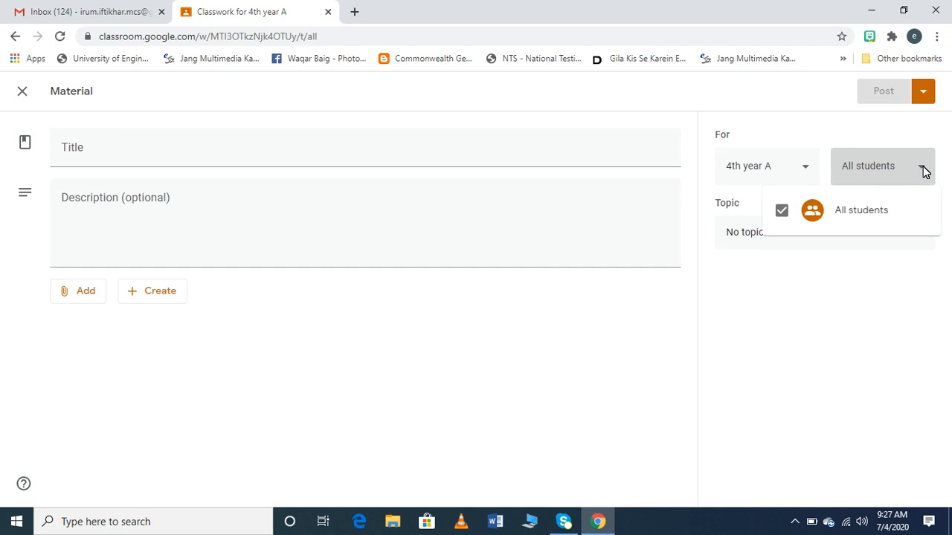
pyautogui.click(924, 171)
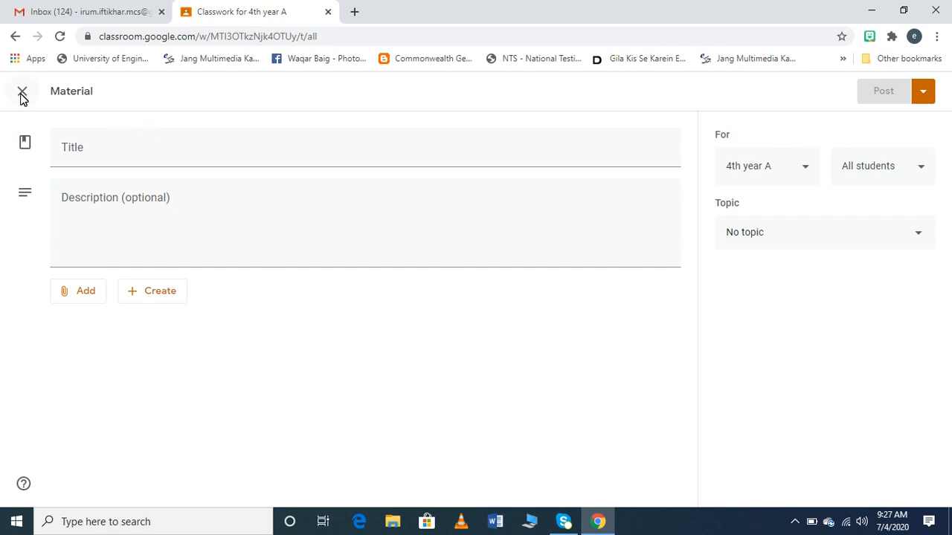
# Step: Title the new material "it series" and give it the description "chapter 8"
pyautogui.click(118, 150)
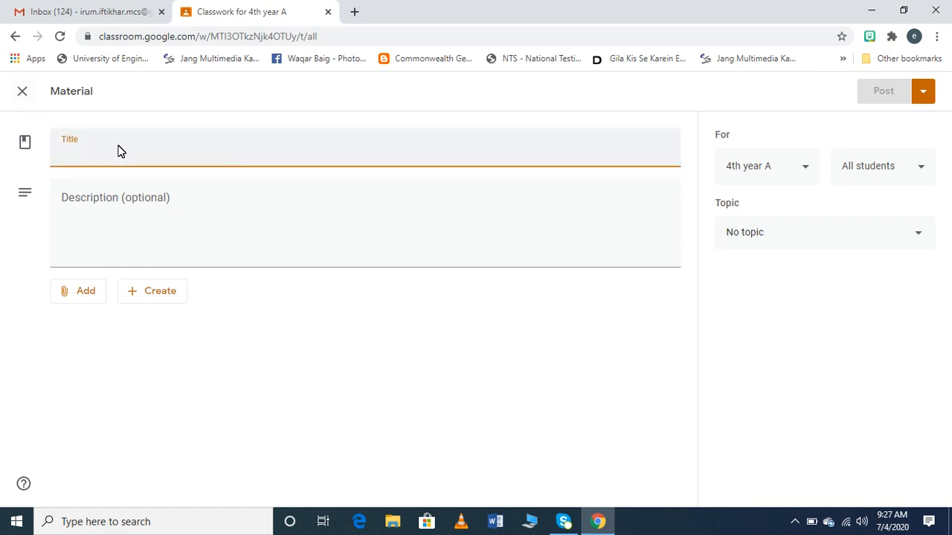
pyautogui.write('it series')
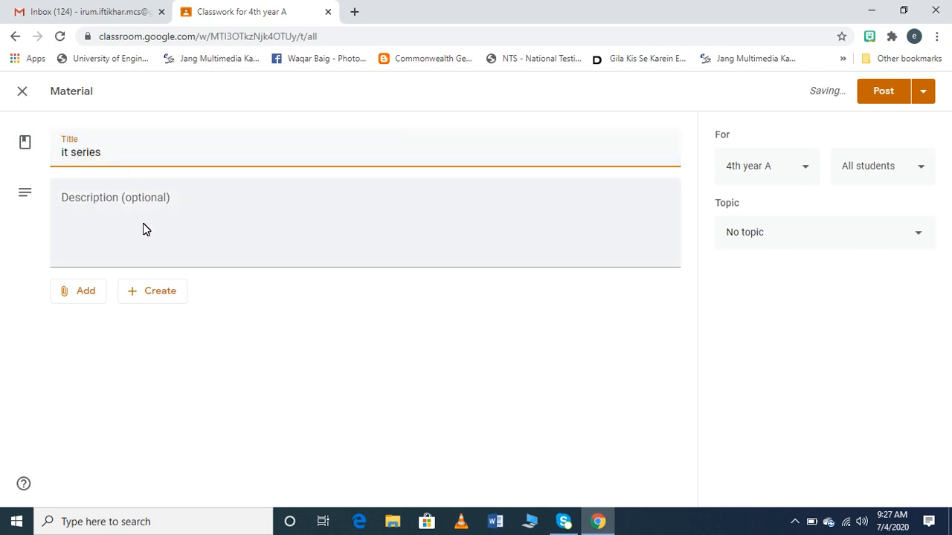
pyautogui.click(148, 245)
pyautogui.write('cha')
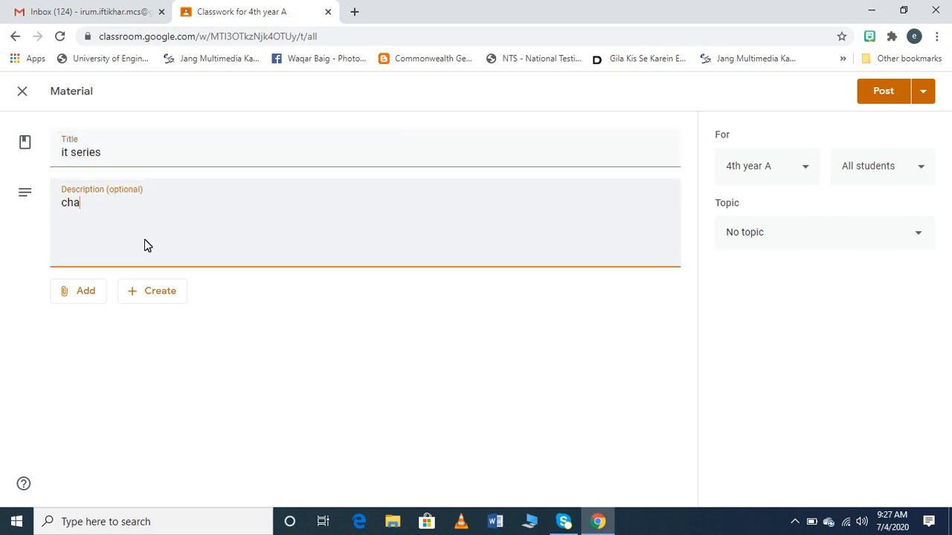
pyautogui.write('pter 8')
# Step: Start attaching a file from the device and browse to the teacher's personal folder on the Educational (F:) drive
pyautogui.click(83, 295)
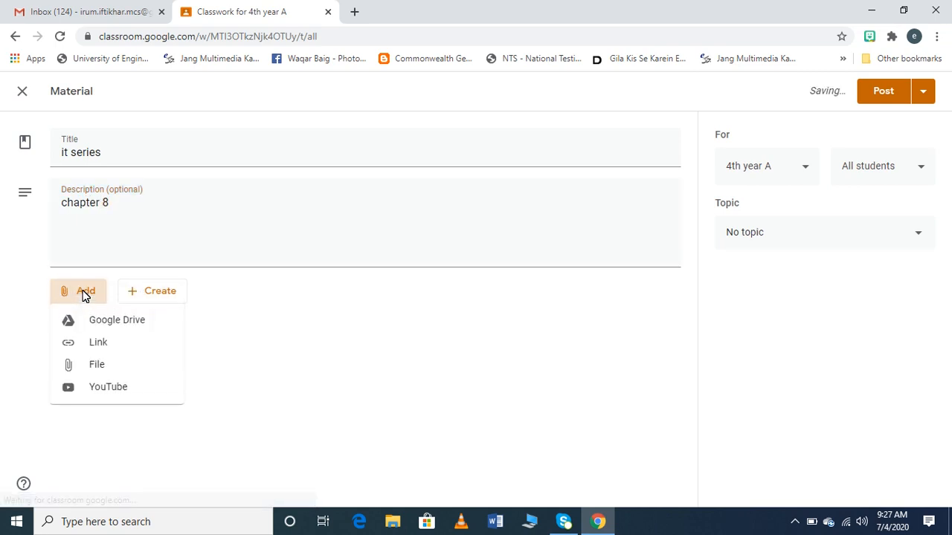
pyautogui.click(107, 366)
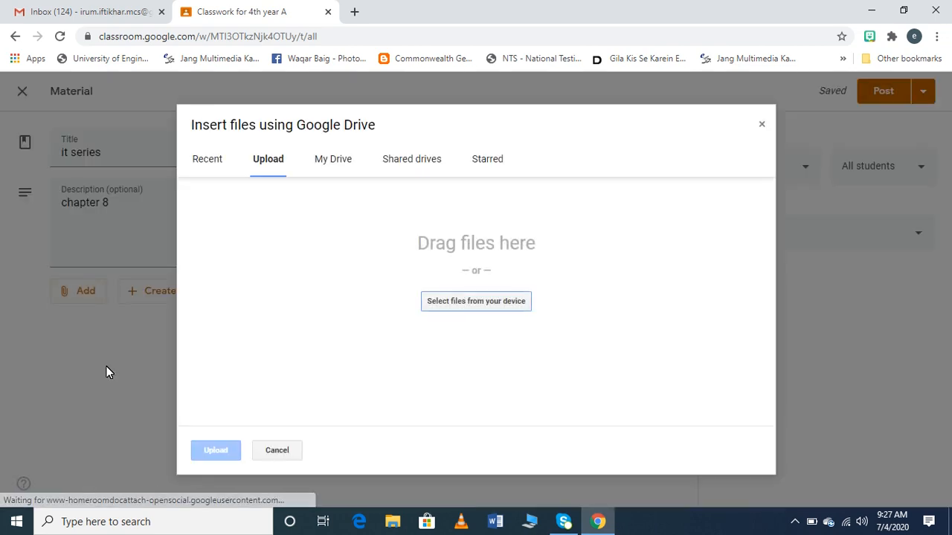
pyautogui.click(497, 300)
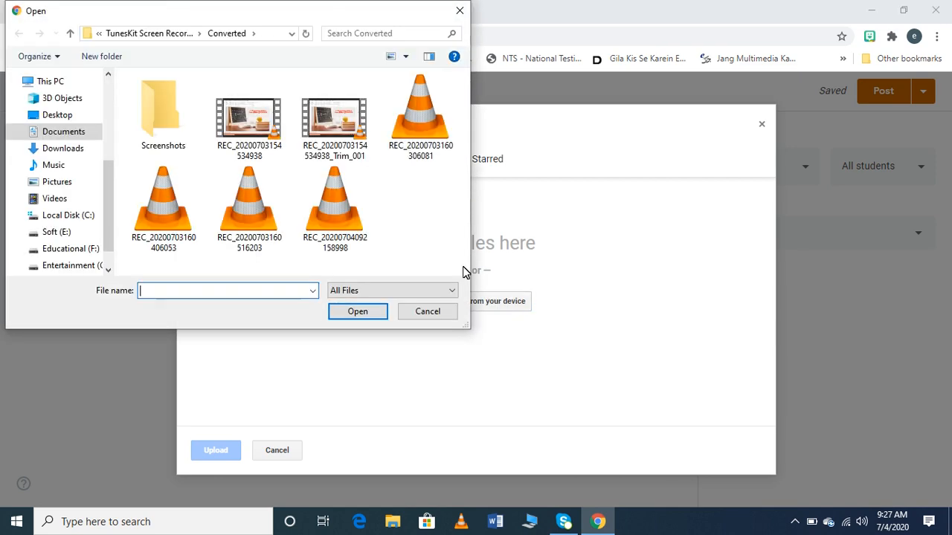
pyautogui.moveTo(113, 178); pyautogui.dragTo(110, 268)
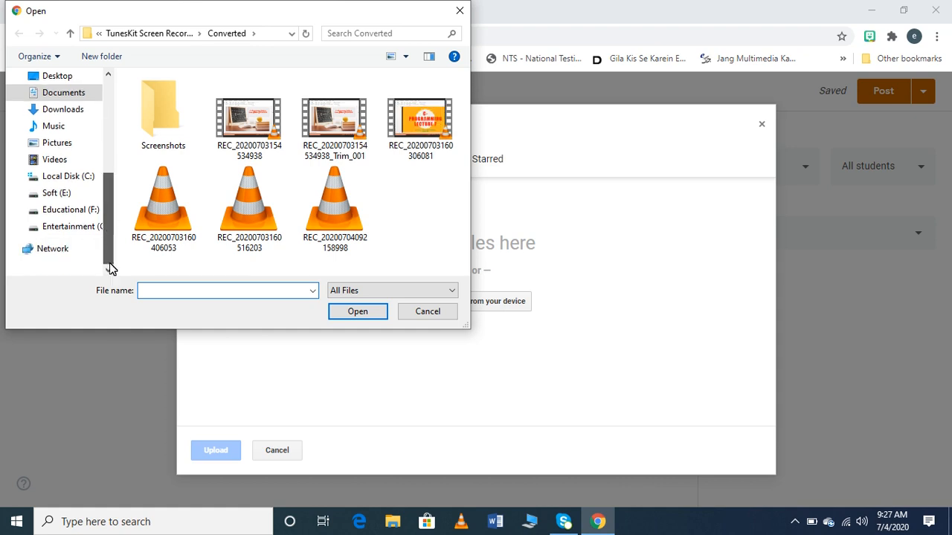
pyautogui.click(86, 214)
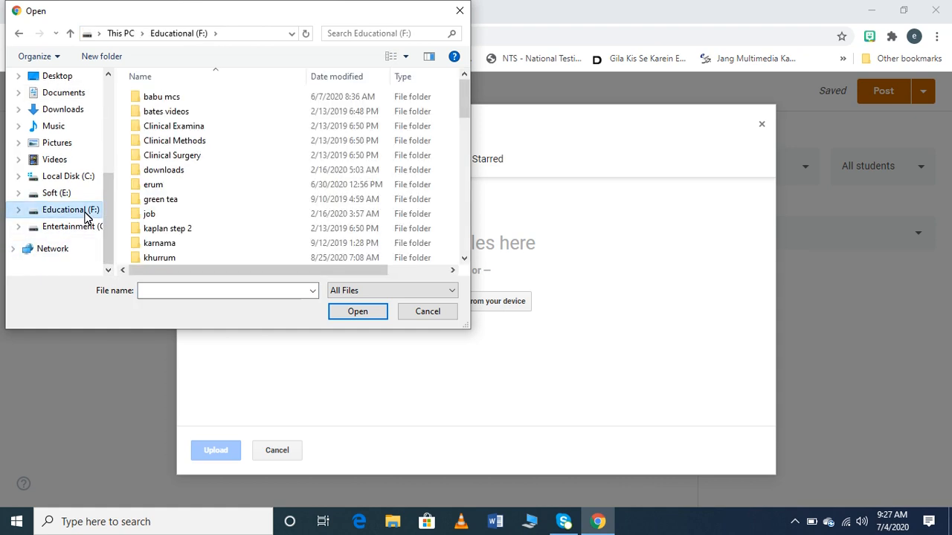
pyautogui.doubleClick(188, 184)
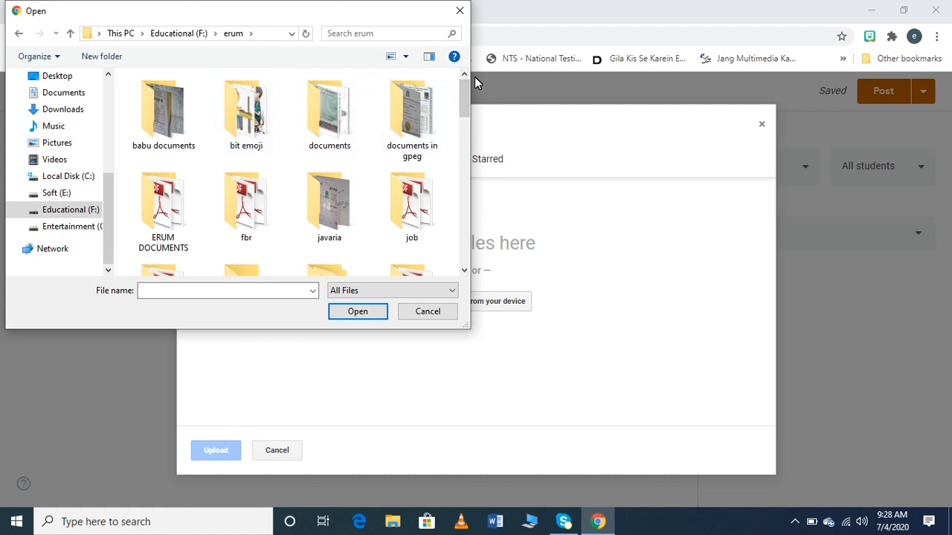
pyautogui.moveTo(467, 92); pyautogui.dragTo(467, 107)
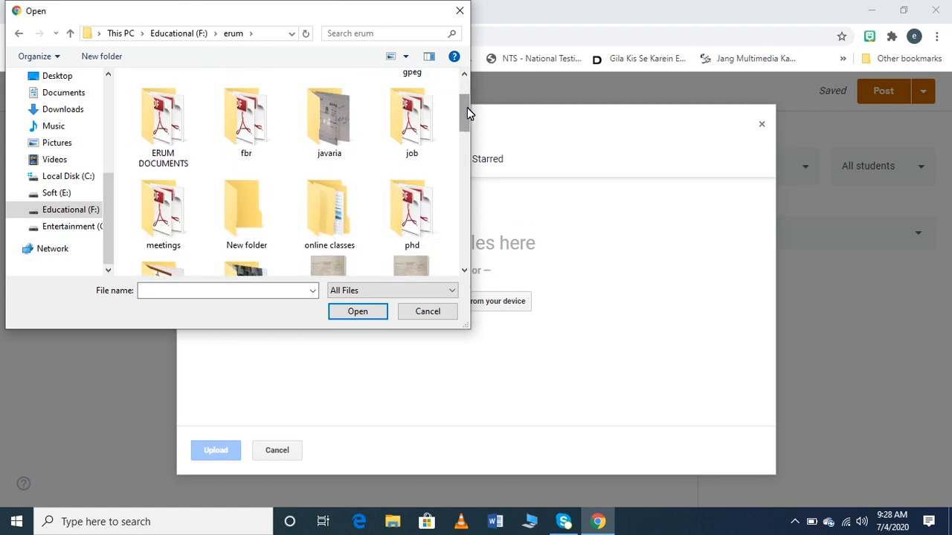
pyautogui.doubleClick(322, 215)
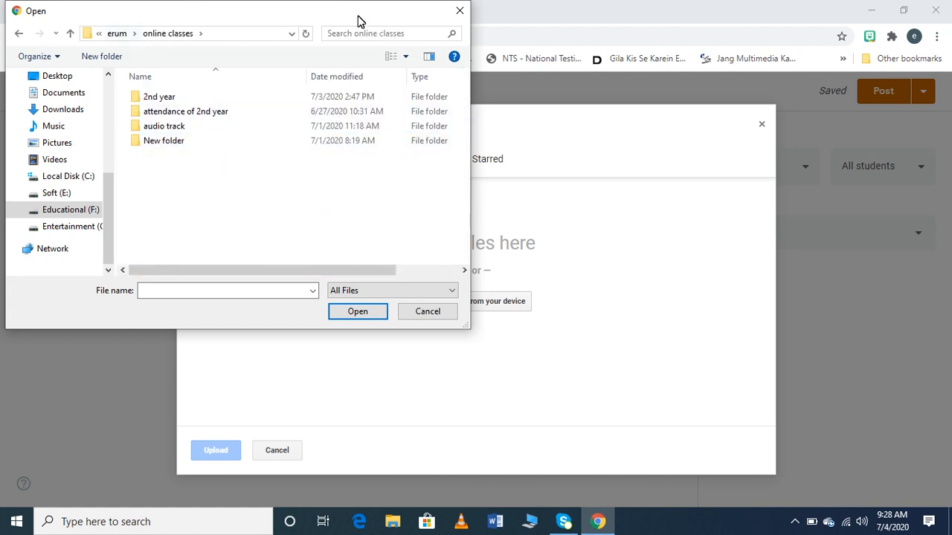
pyautogui.click(117, 34)
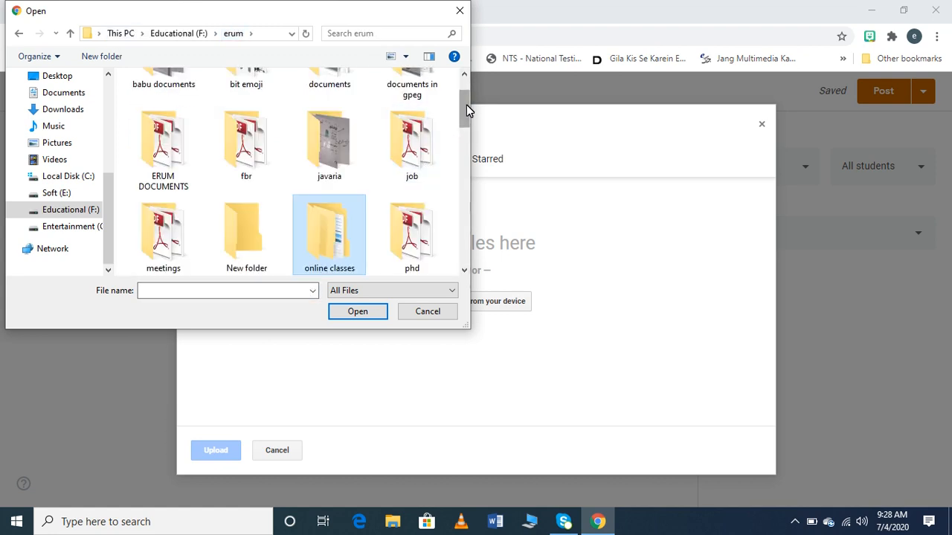
# Step: Upload the image IMG-20200330-WA0024 as the attachment and post the material to the 4th year class
pyautogui.moveTo(466, 105); pyautogui.dragTo(463, 154)
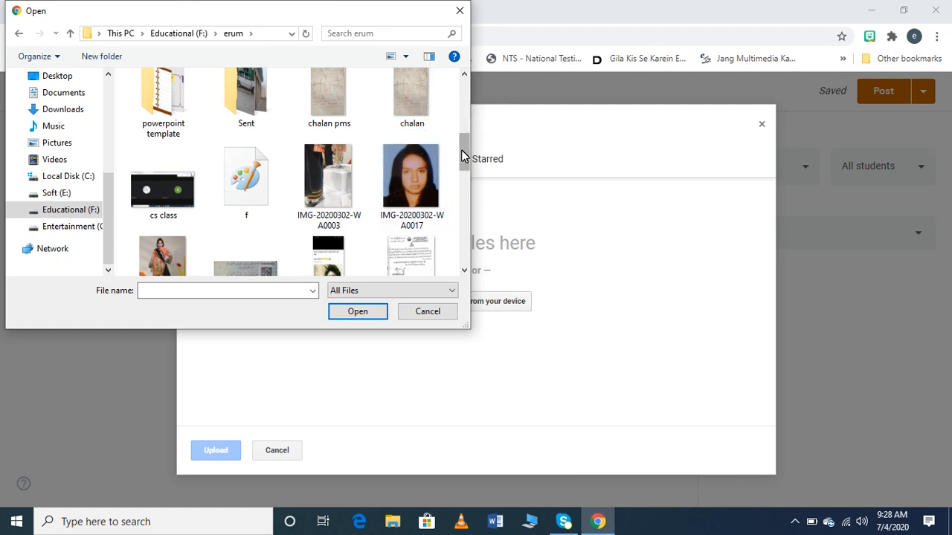
pyautogui.scroll(-1, 463, 165)
pyautogui.click(425, 178)
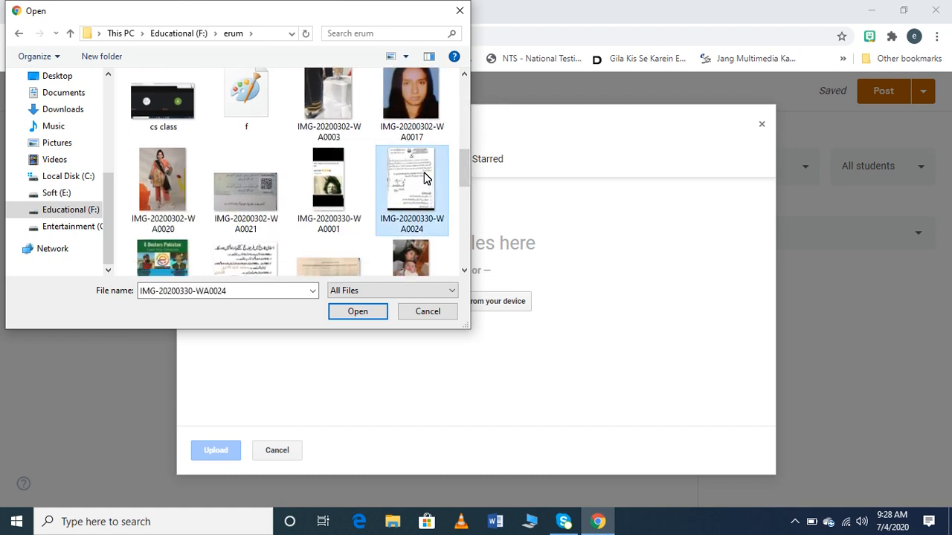
pyautogui.click(362, 315)
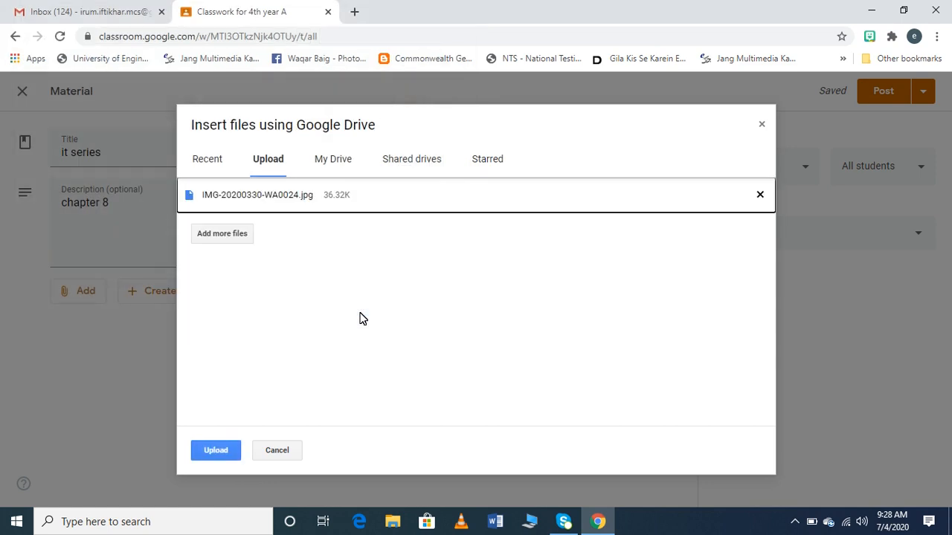
pyautogui.click(220, 454)
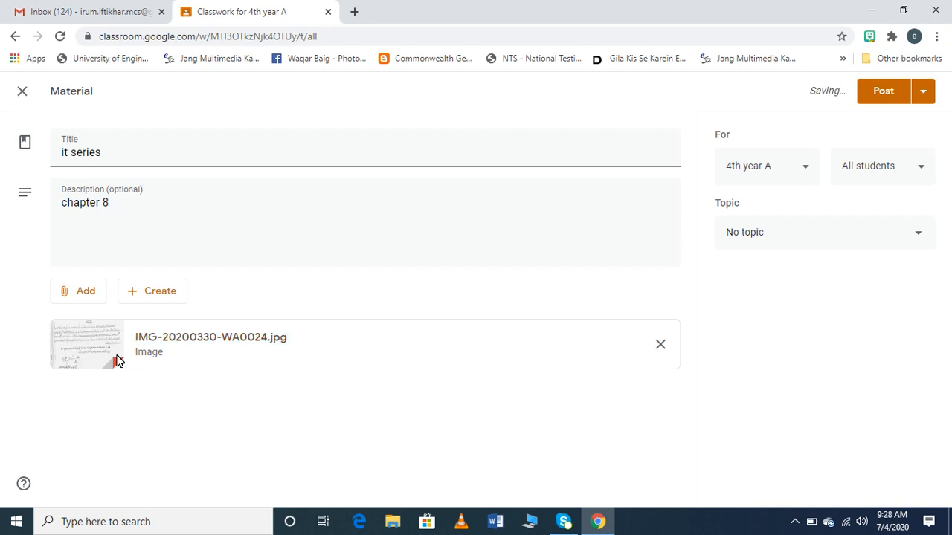
pyautogui.click(882, 93)
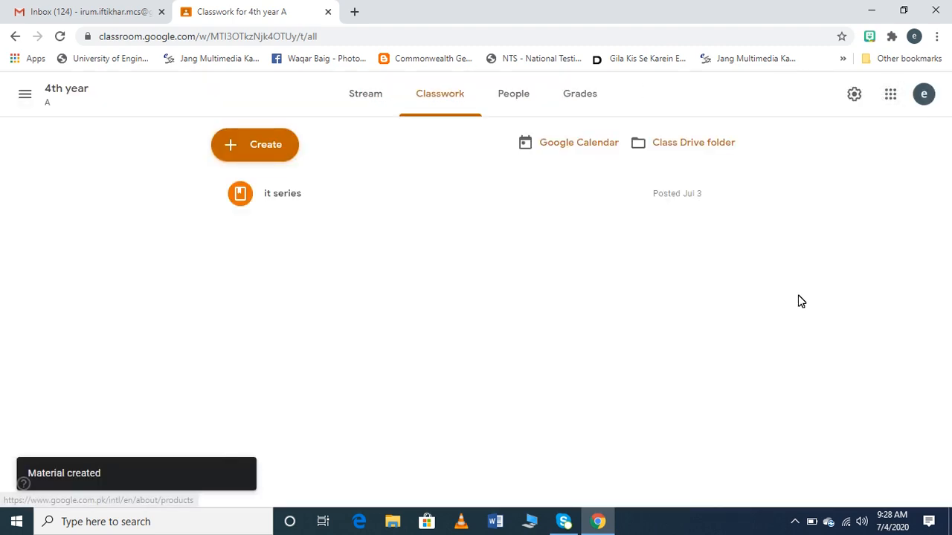
# Step: Review the "it series" post in the class stream, including its options and its details page, and return to the stream
pyautogui.click(369, 93)
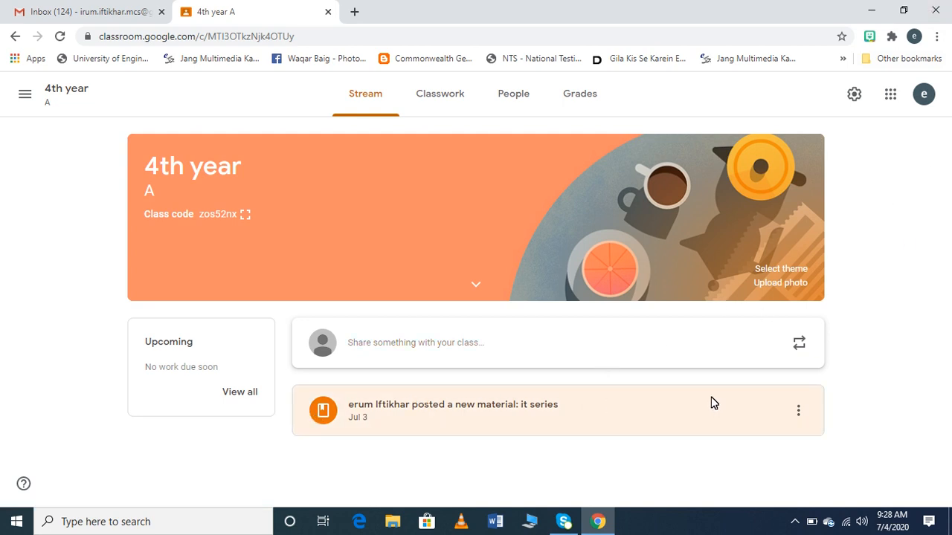
pyautogui.click(799, 412)
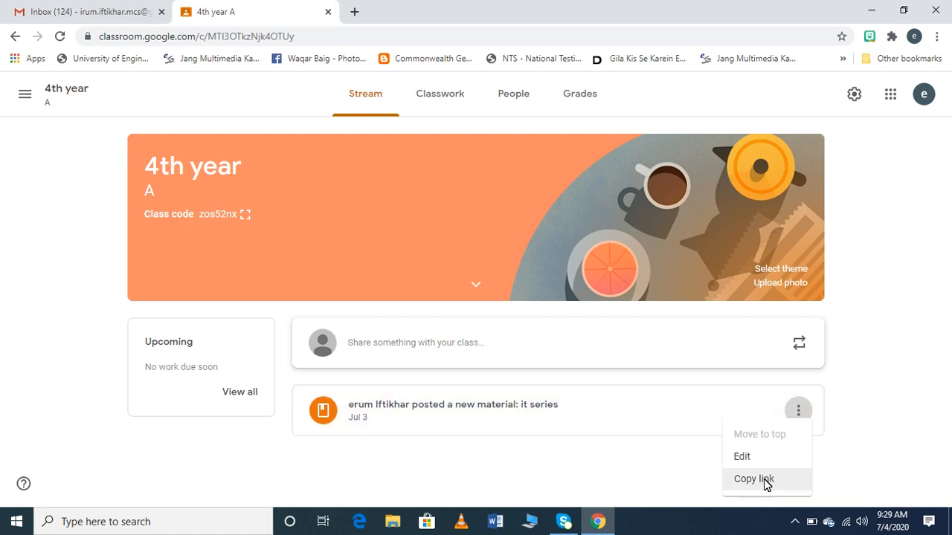
pyautogui.click(676, 419)
pyautogui.click(675, 419)
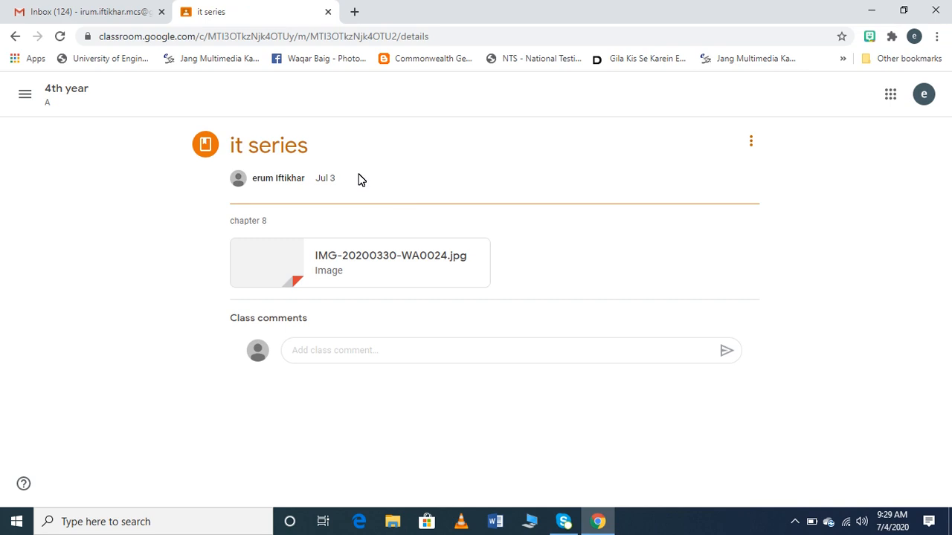
pyautogui.click(13, 37)
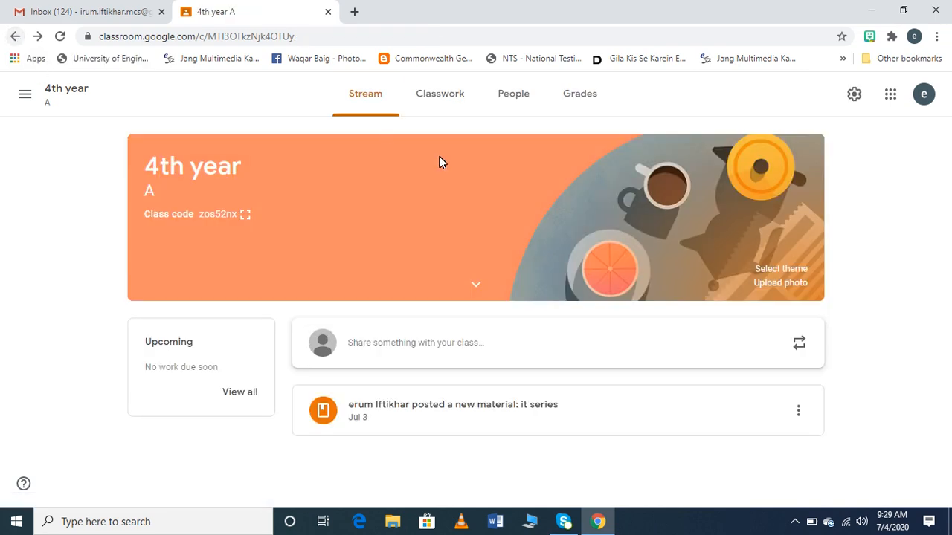
# Step: Check the class's Grades and People pages and examine the class settings, including the stream posting permissions and grading options
pyautogui.click(582, 97)
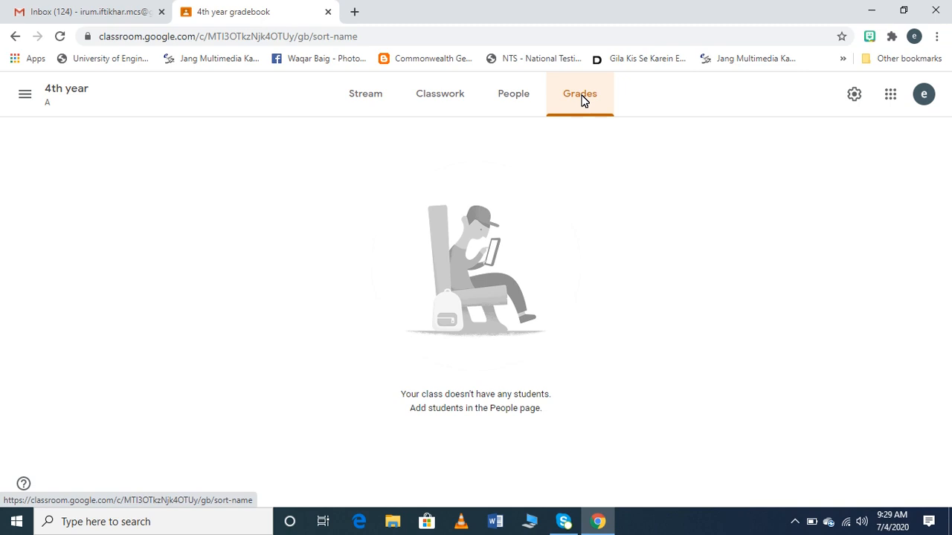
pyautogui.click(513, 94)
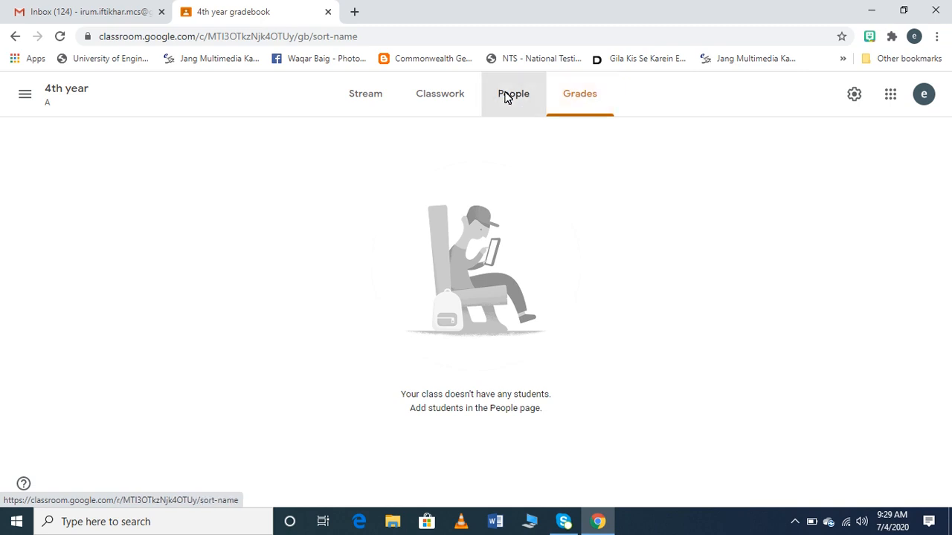
pyautogui.click(854, 94)
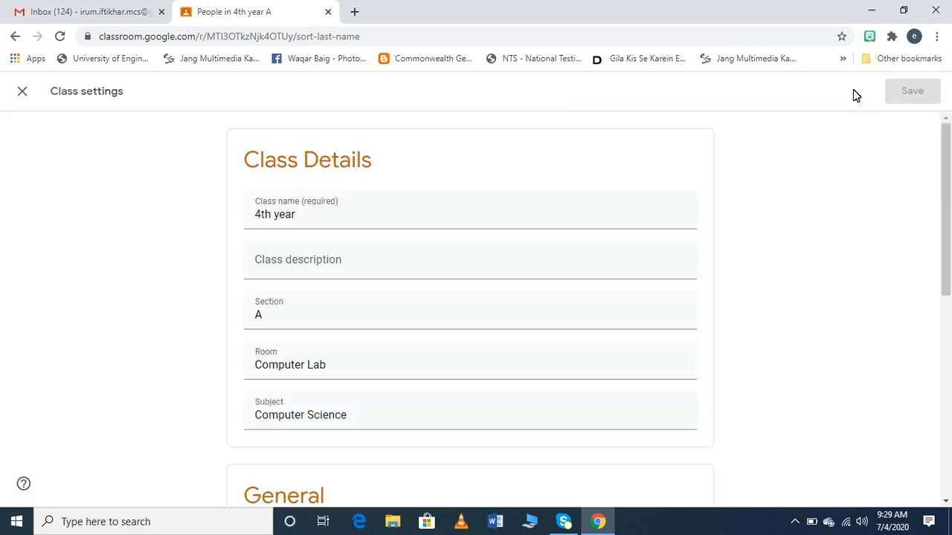
pyautogui.moveTo(945, 191); pyautogui.dragTo(949, 366)
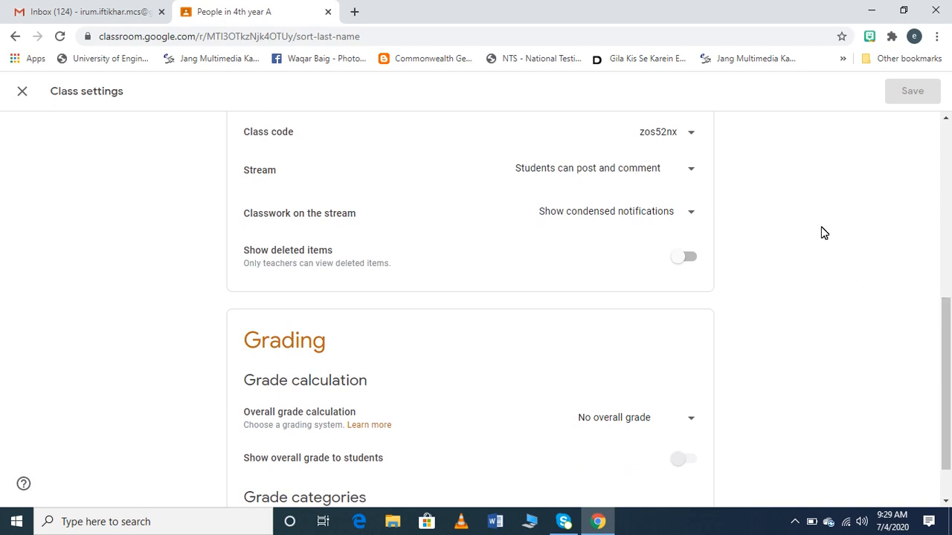
pyautogui.click(690, 171)
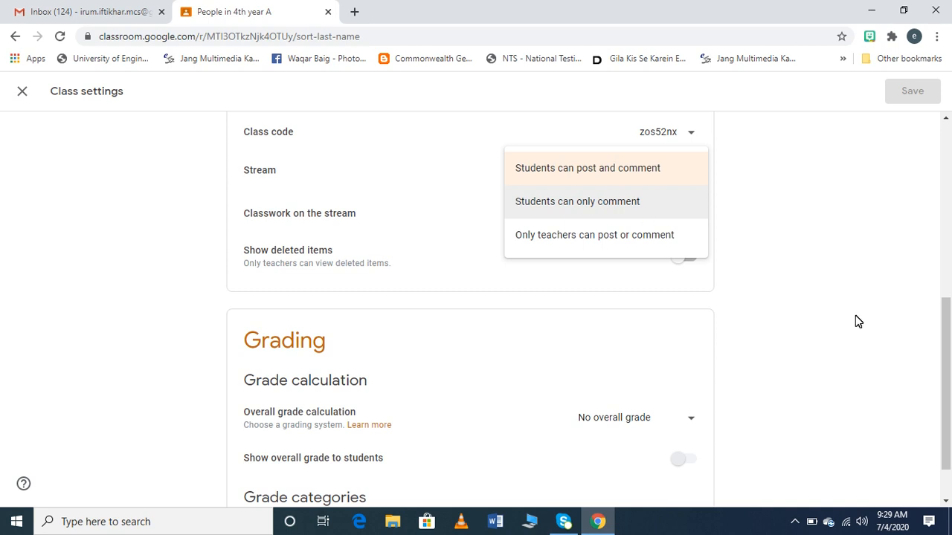
pyautogui.scroll(-1, 877, 371)
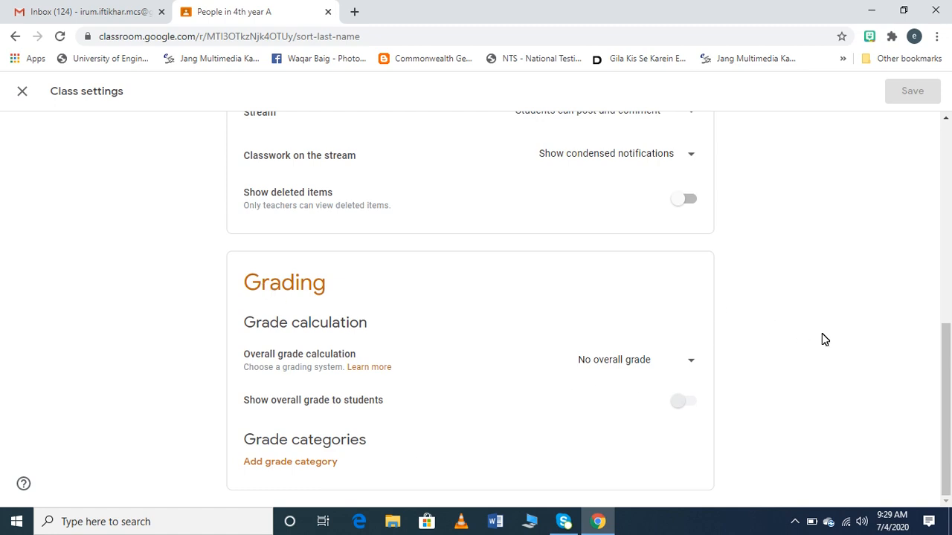
pyautogui.moveTo(946, 395); pyautogui.dragTo(951, 195)
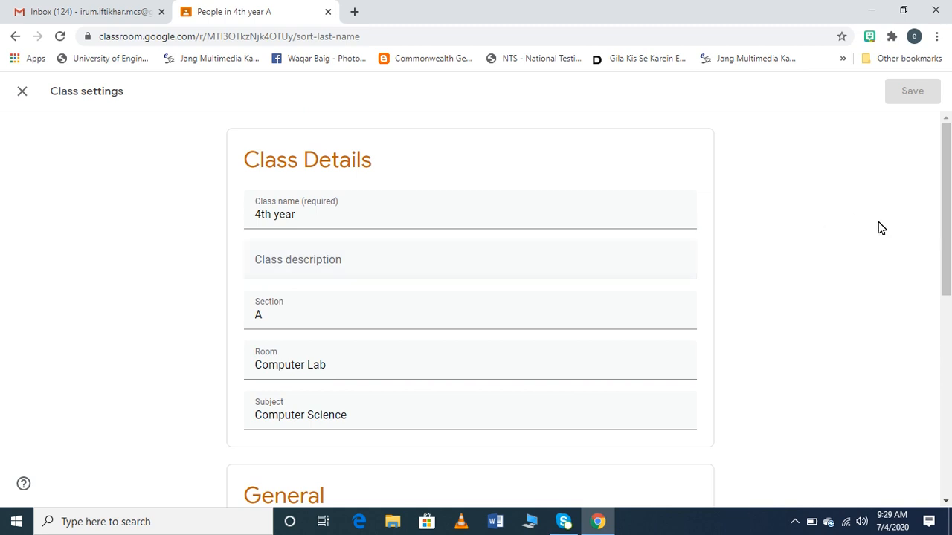
pyautogui.moveTo(946, 221); pyautogui.dragTo(940, 141)
pyautogui.click(22, 91)
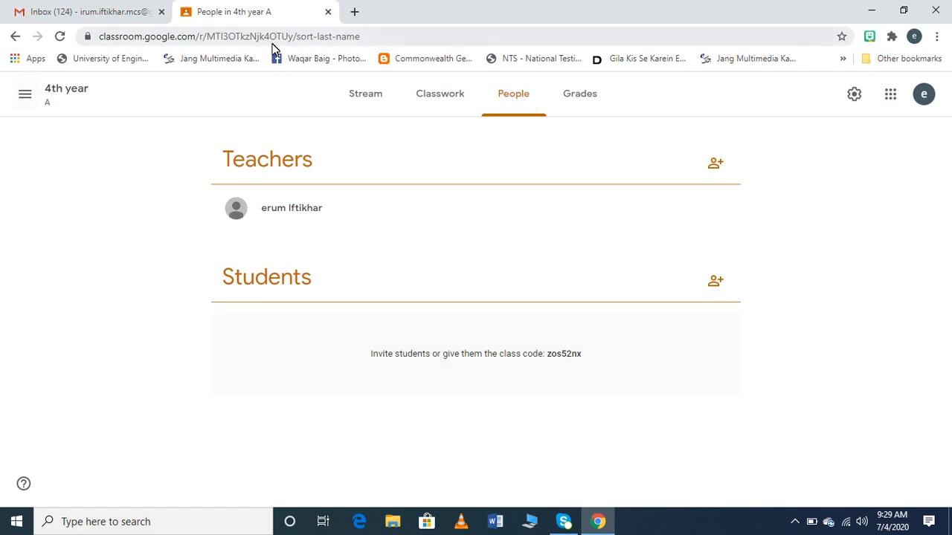
# Step: Examine the classwork types and the form for a new assignment, closing it without assigning anything
pyautogui.click(455, 96)
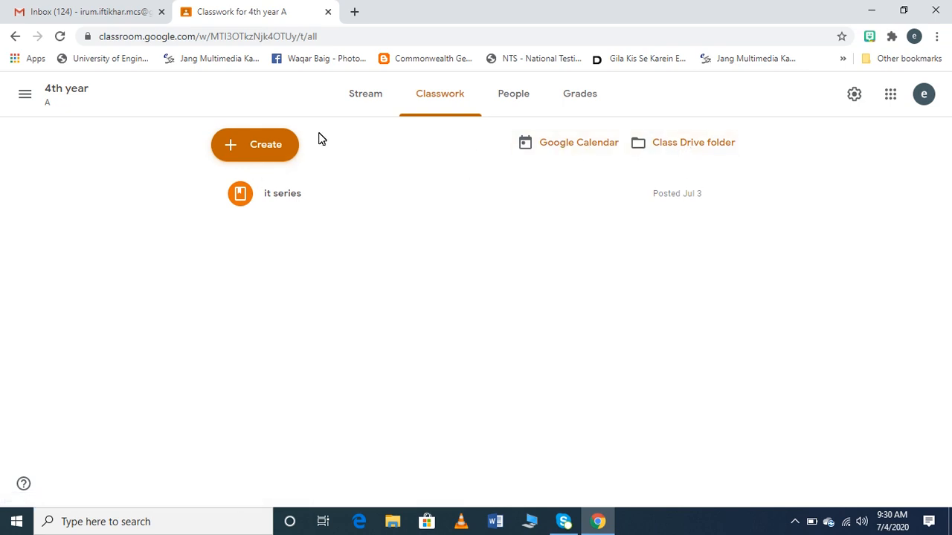
pyautogui.click(278, 147)
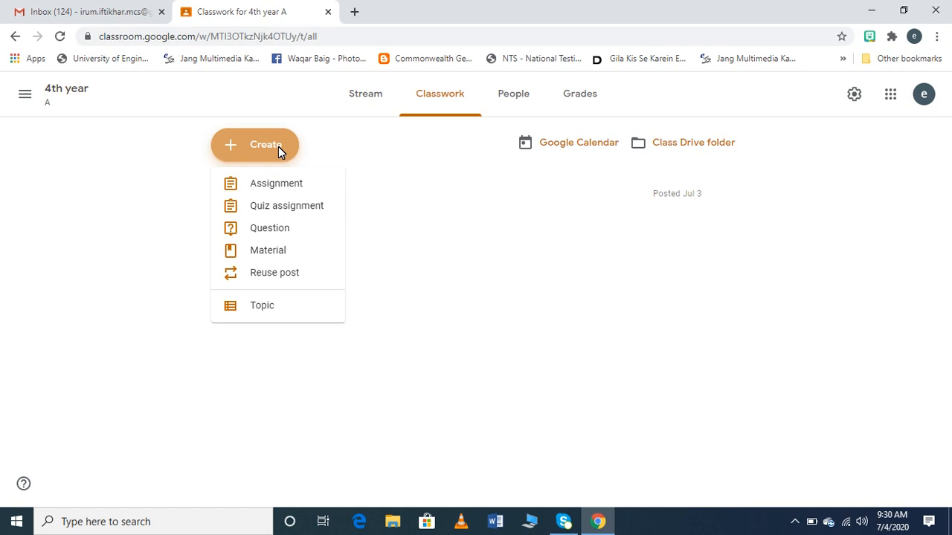
pyautogui.click(287, 189)
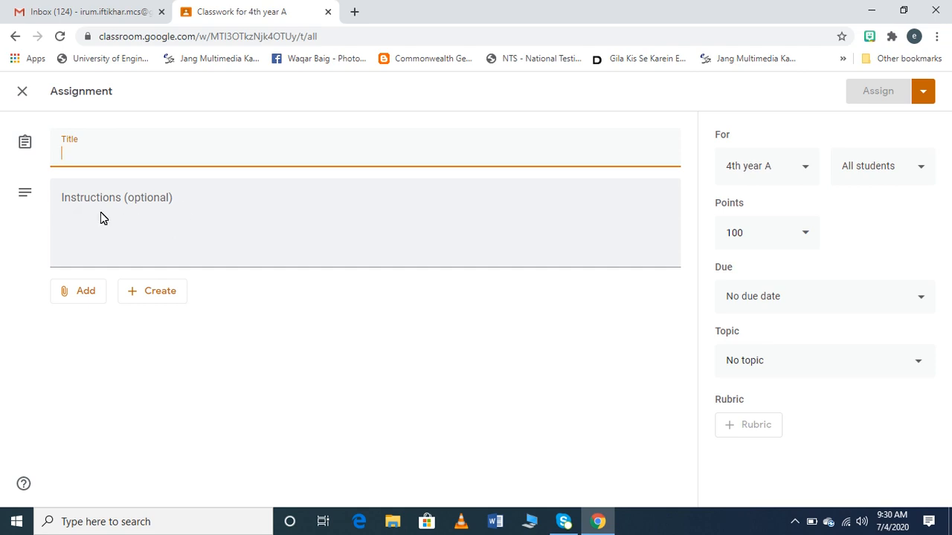
pyautogui.click(22, 91)
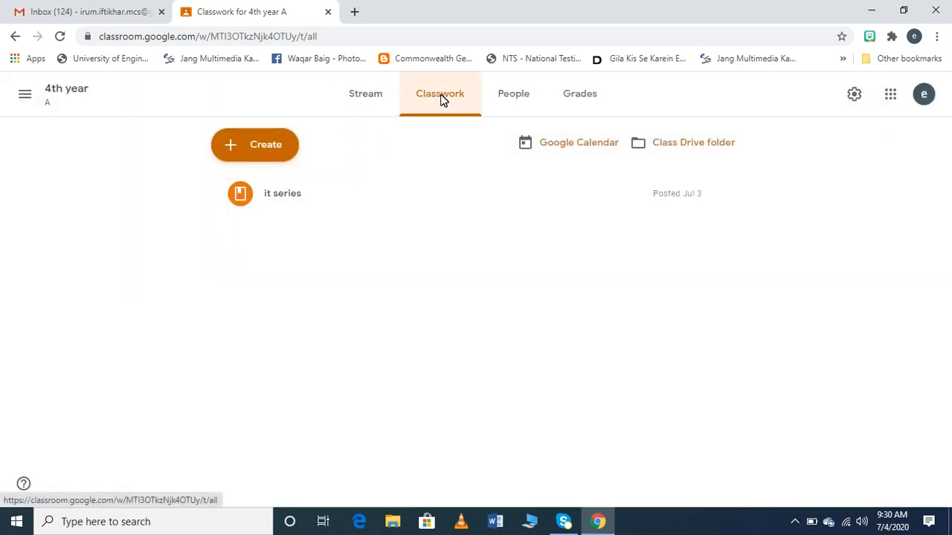
# Step: Examine the form for a new classwork question and its answer types, keeping Short answer and closing the form
pyautogui.click(268, 145)
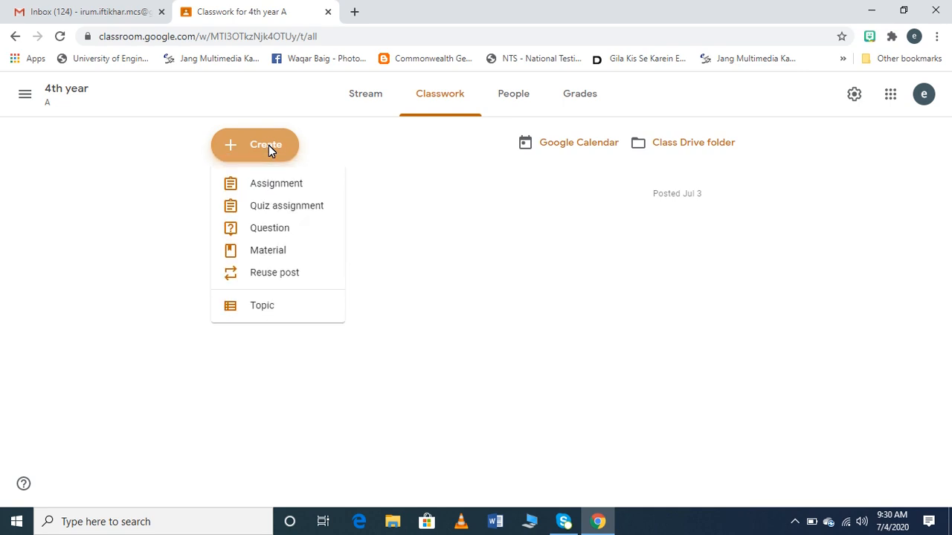
pyautogui.click(279, 227)
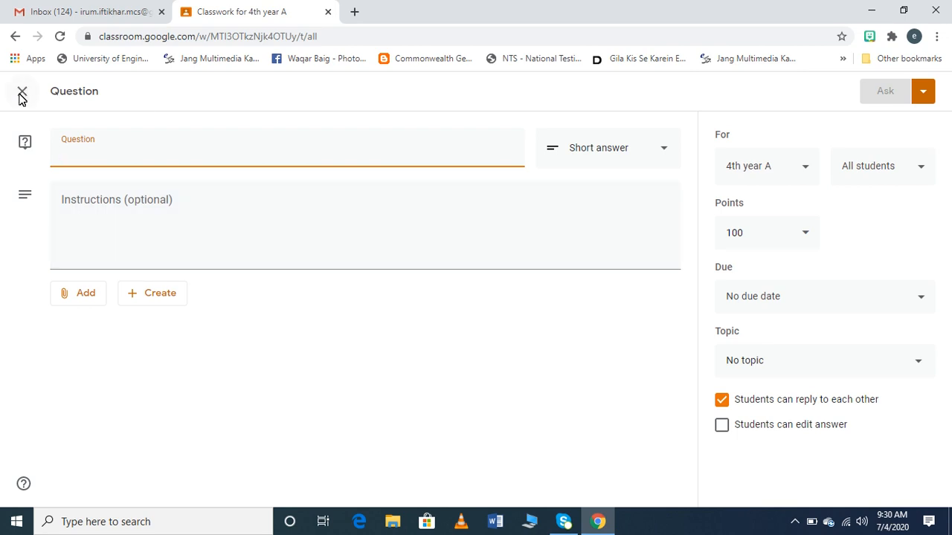
pyautogui.click(664, 148)
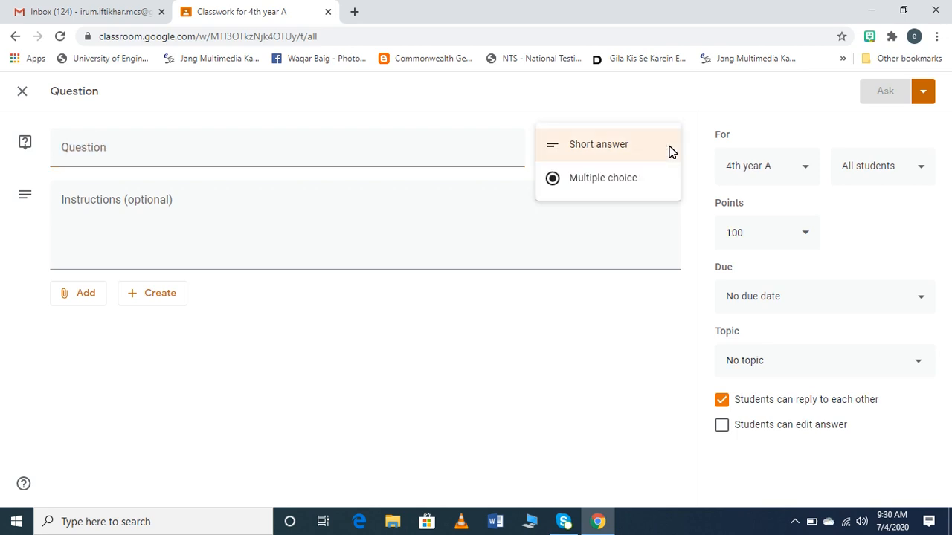
pyautogui.click(671, 151)
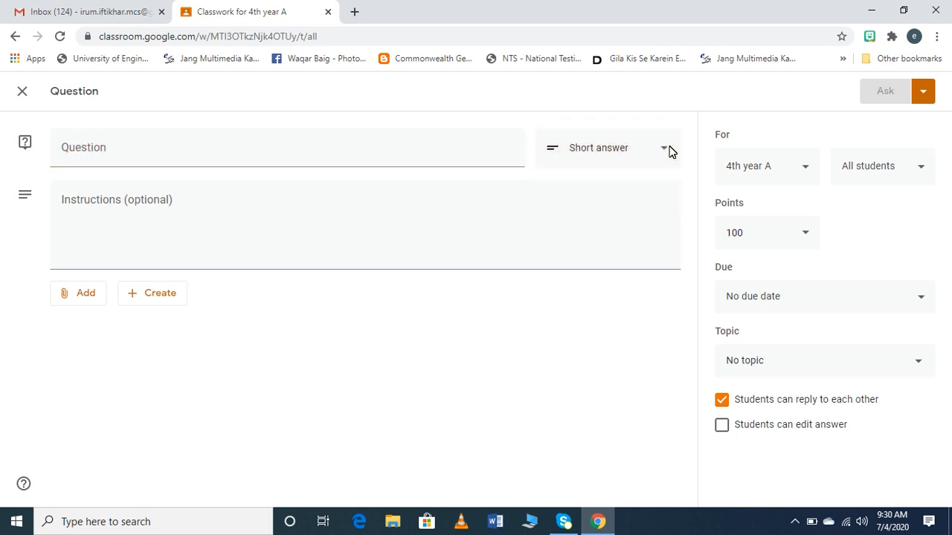
pyautogui.click(23, 90)
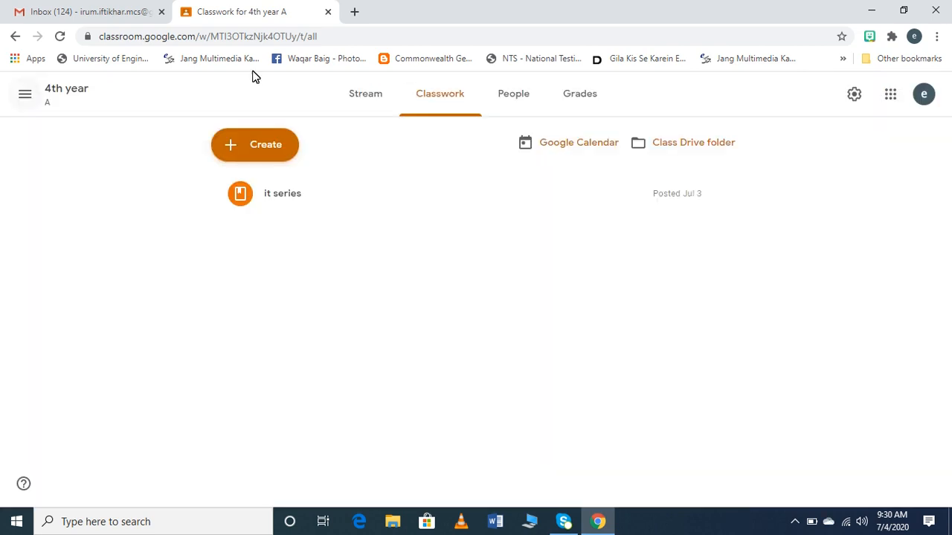